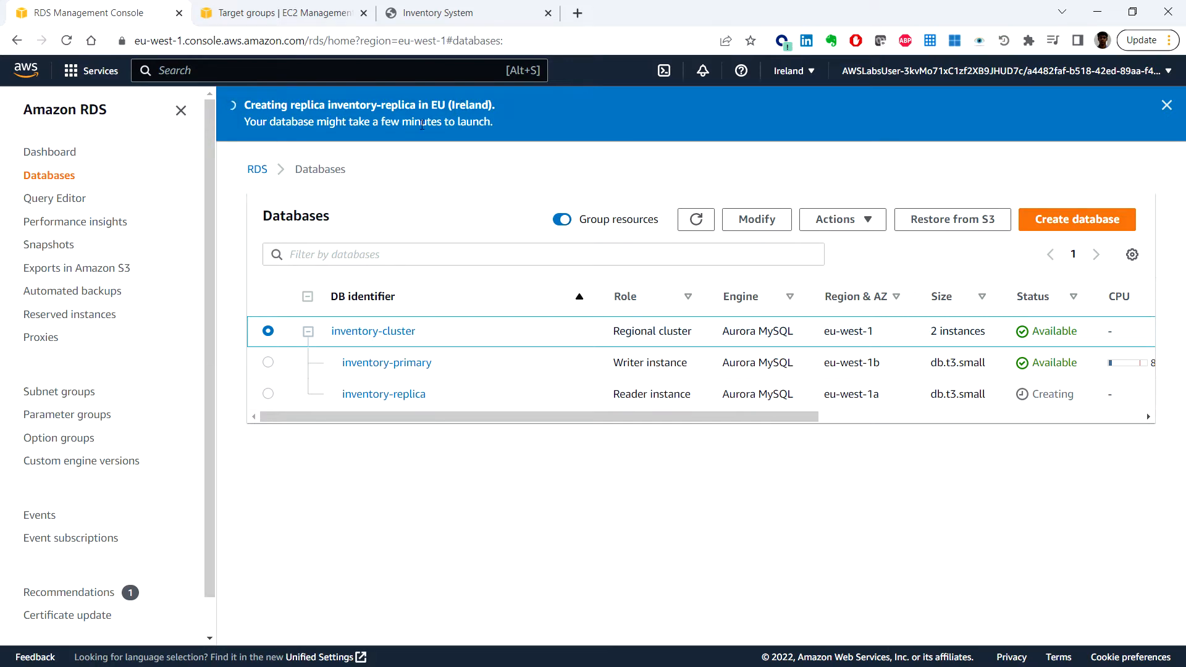
Switch to the browser tab showing EC2 target groups and go to the VPC service console there.
left_click(256, 11)
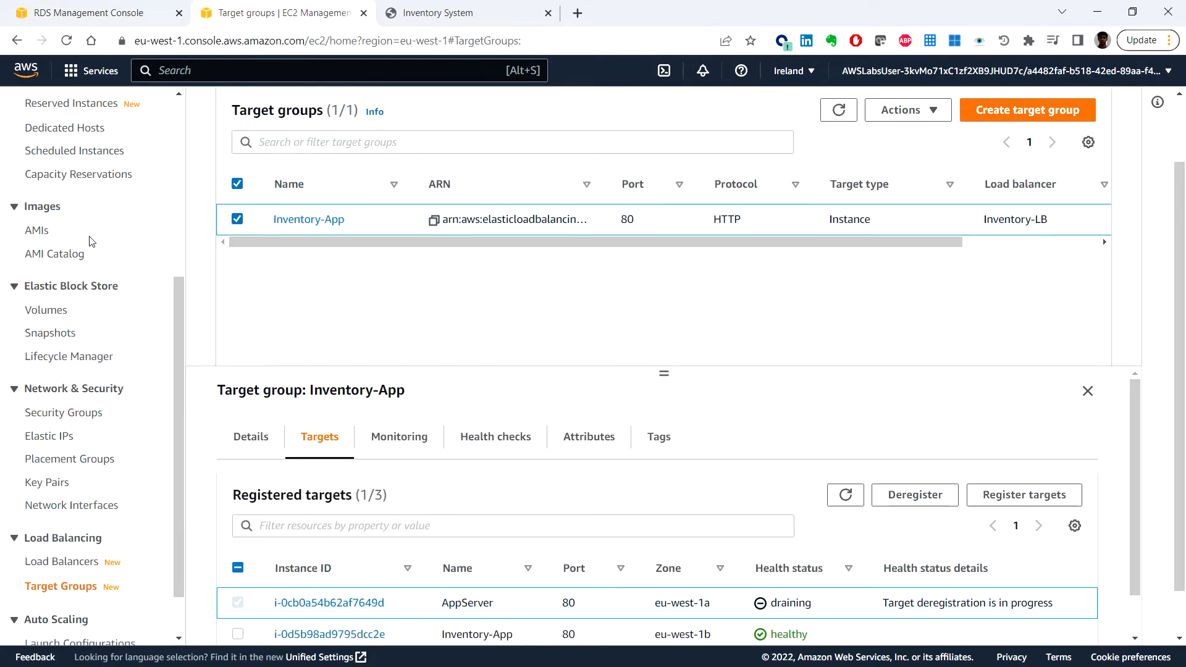
scroll(97, 243, "up", 5)
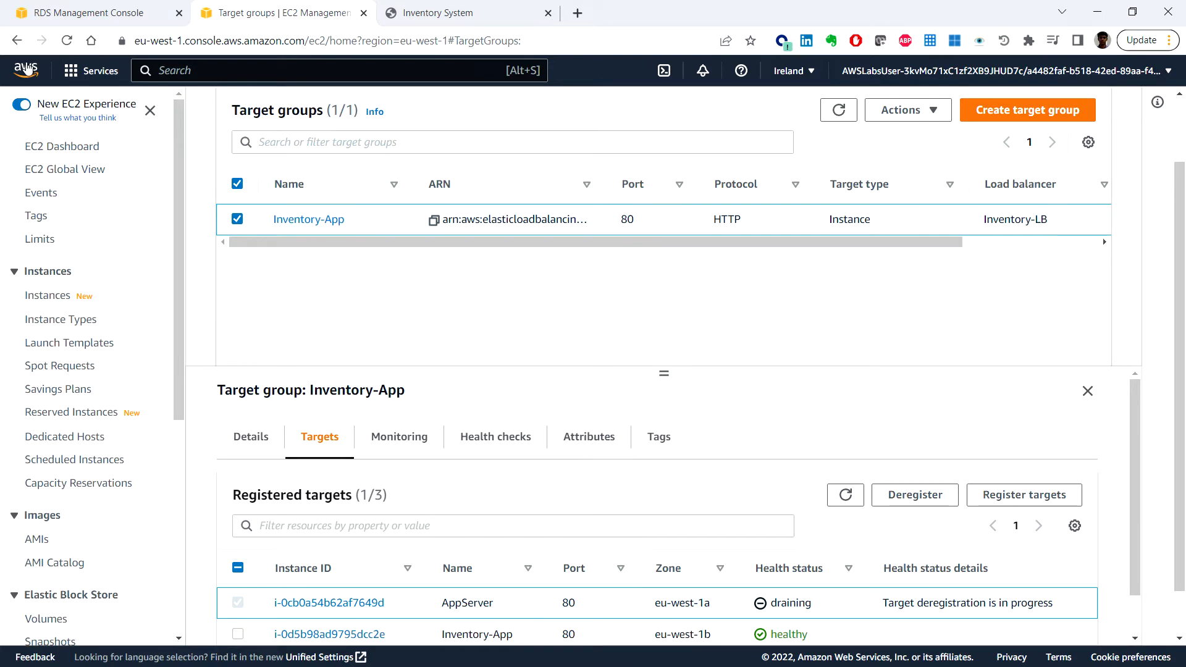
left_click(26, 68)
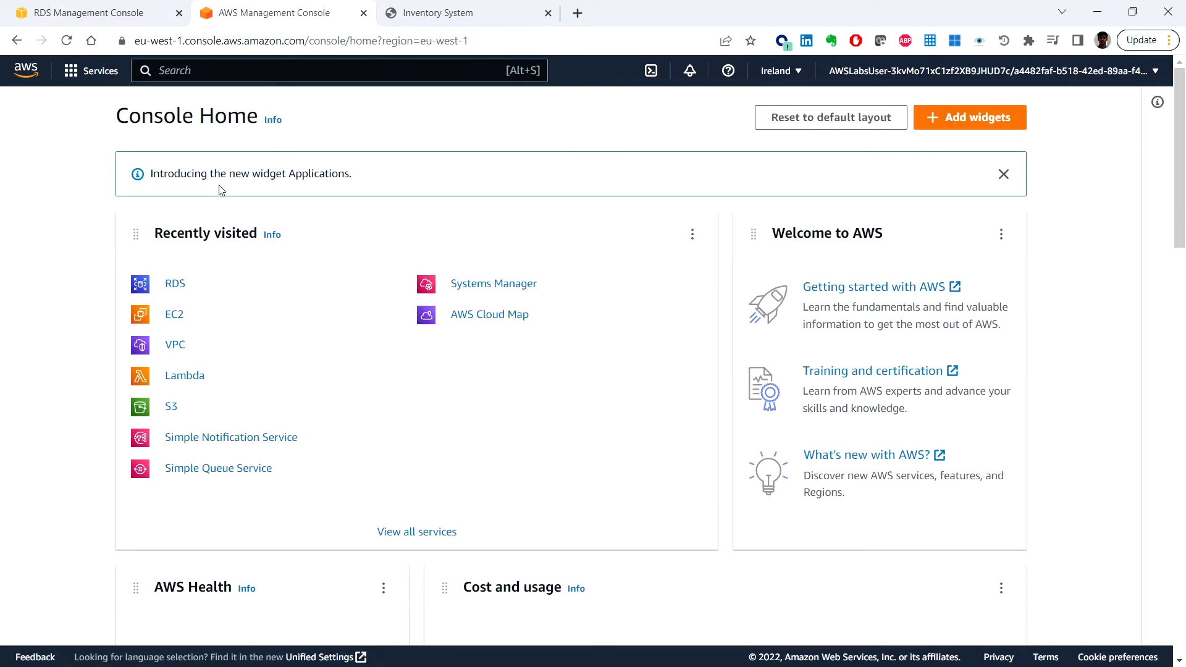
left_click(176, 348)
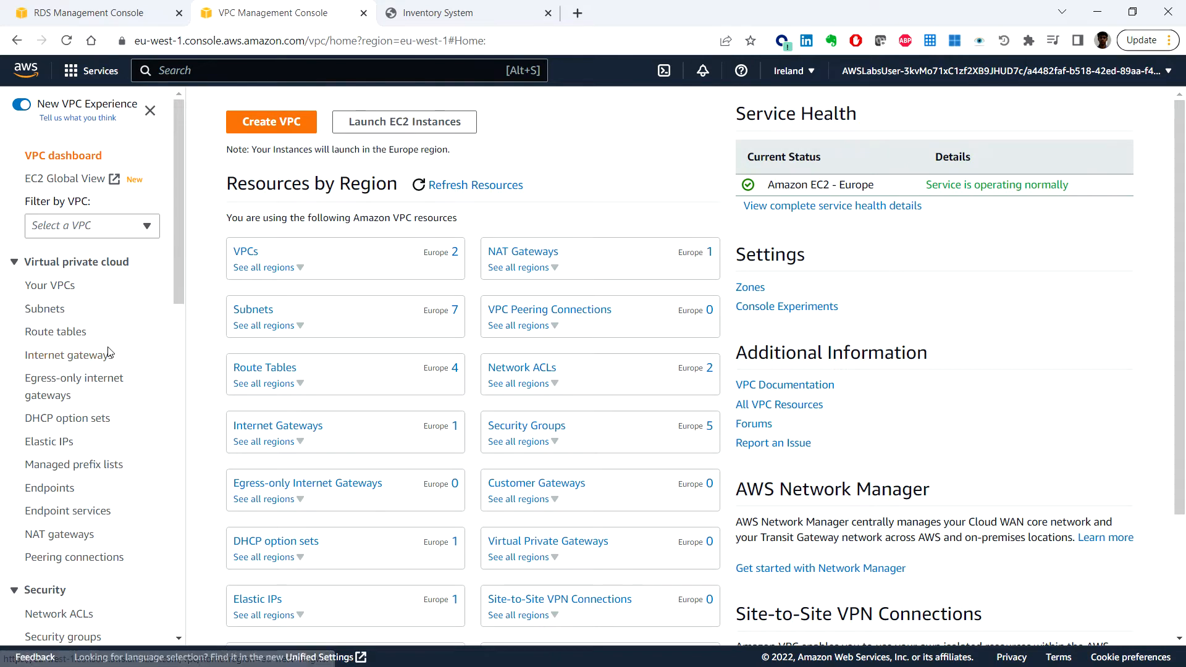
Open the list of NAT gateways and check which VPC and subnet the existing gateway belongs to.
scroll(109, 352, "down", 1)
scroll(109, 352, "down", 4)
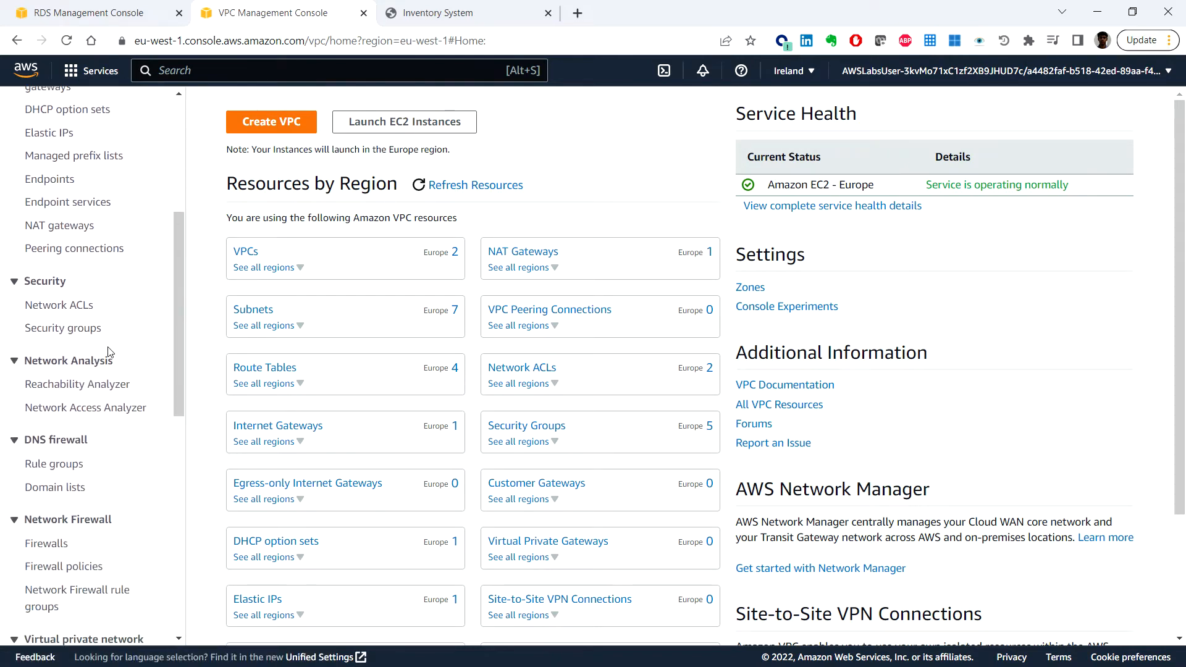
scroll(108, 352, "down", 4)
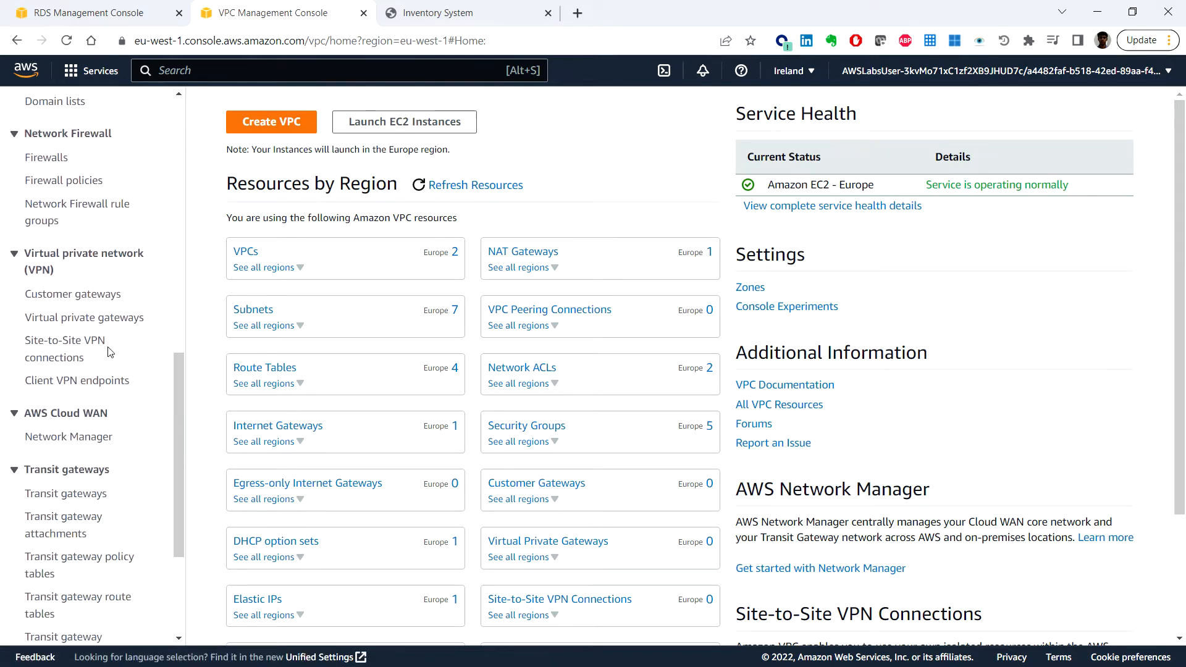
scroll(109, 352, "down", 4)
scroll(109, 352, "up", 5)
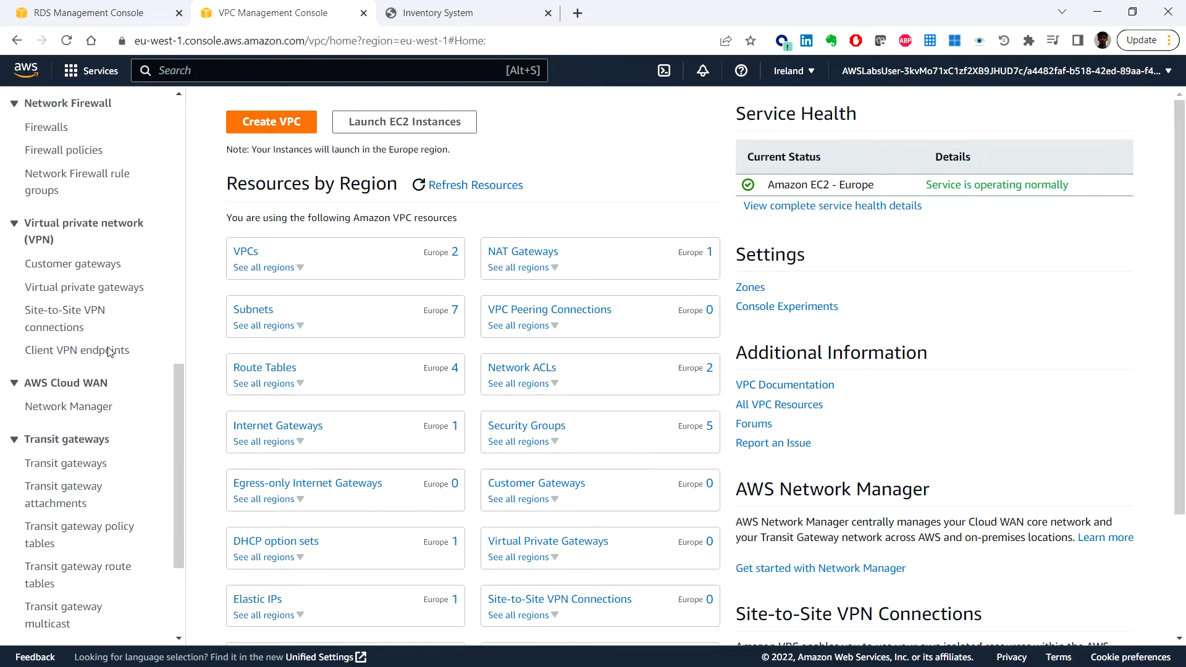
scroll(108, 351, "up", 6)
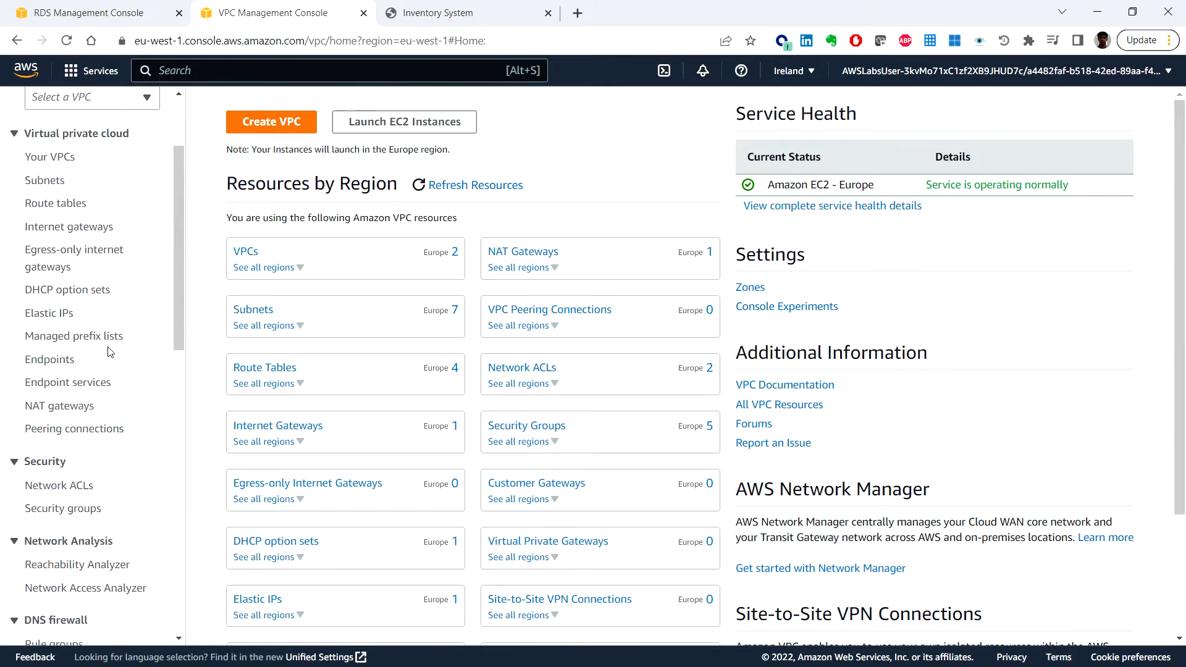
left_click(61, 406)
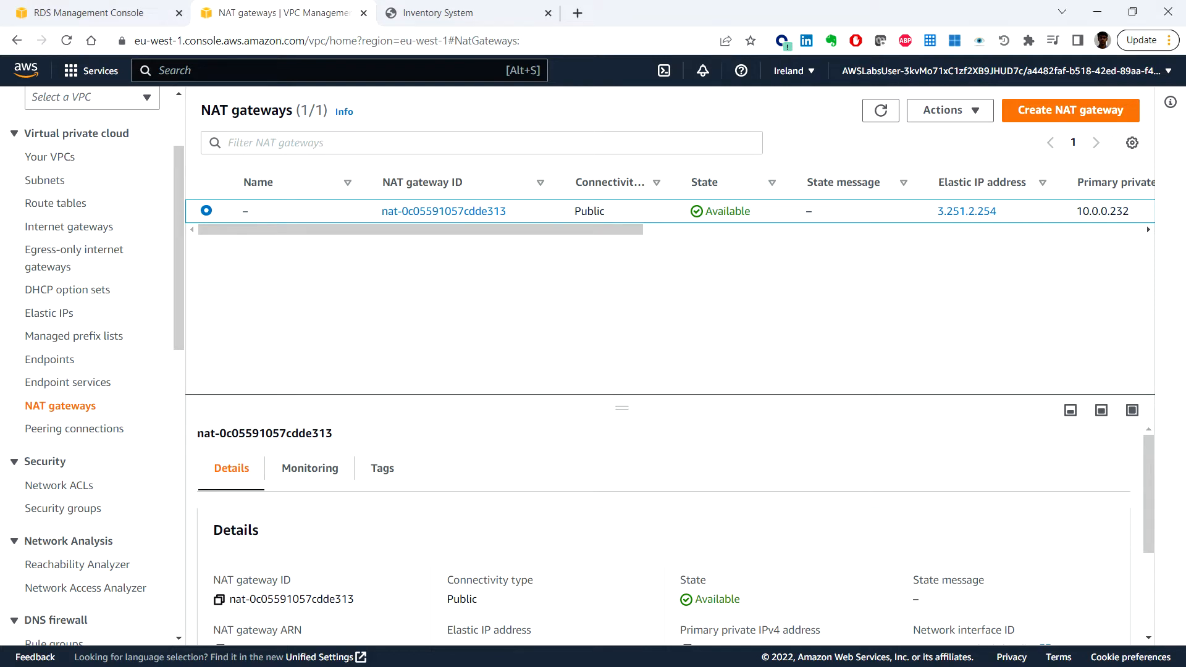
left_click_drag(409, 228, 685, 230)
scroll(696, 247, "right", 4)
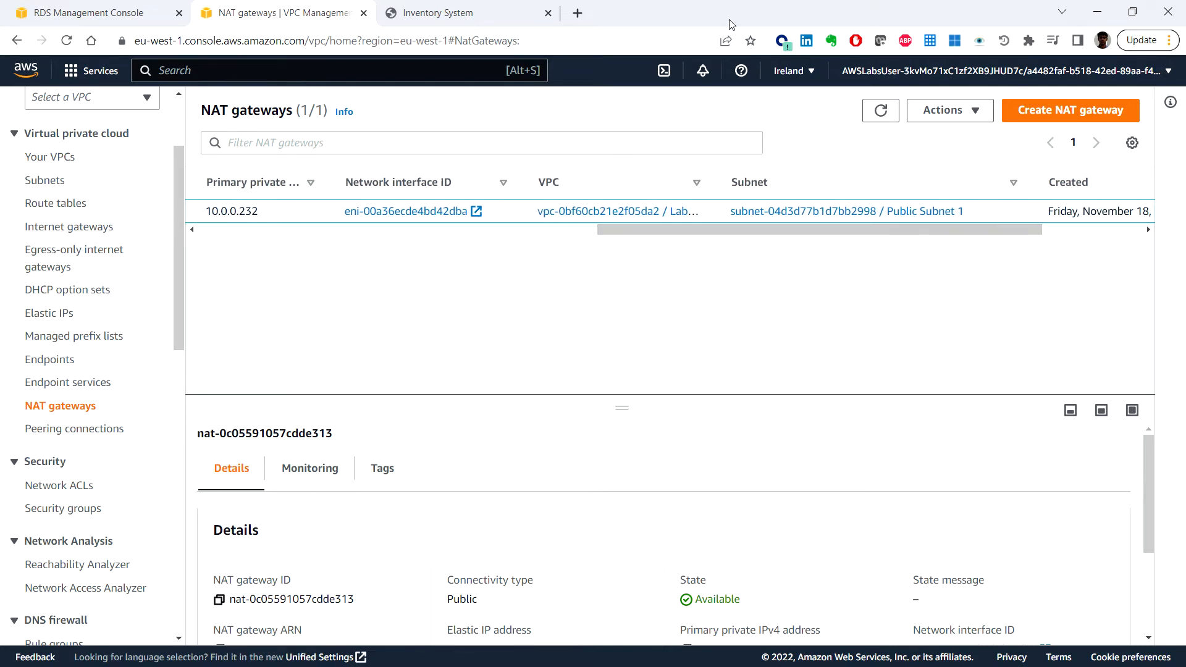
Start a new NAT gateway named my-nat-gatway and place it in Public Subnet 2.
left_click(1043, 118)
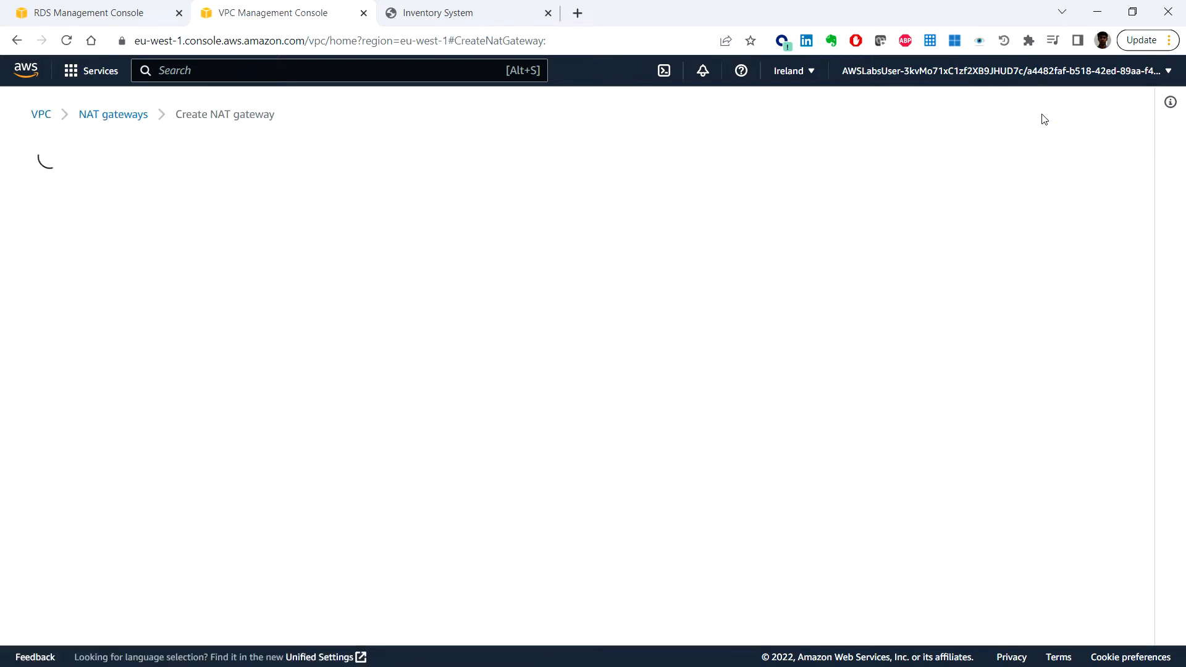
left_click(163, 316)
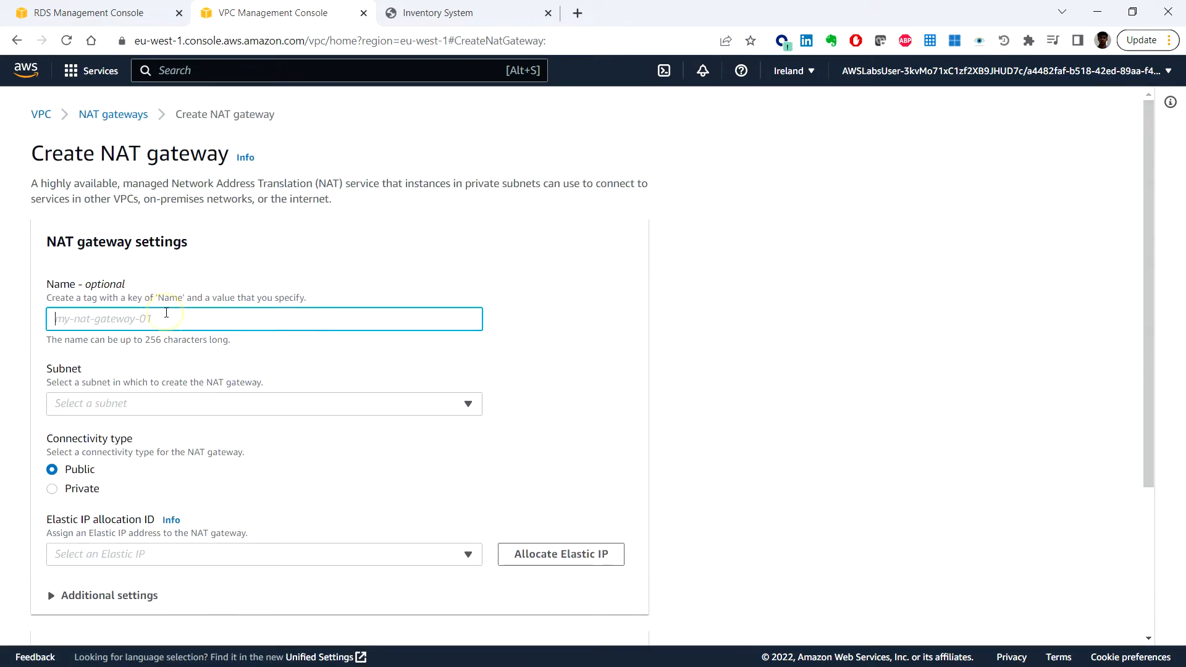
type("my-nat-gatway")
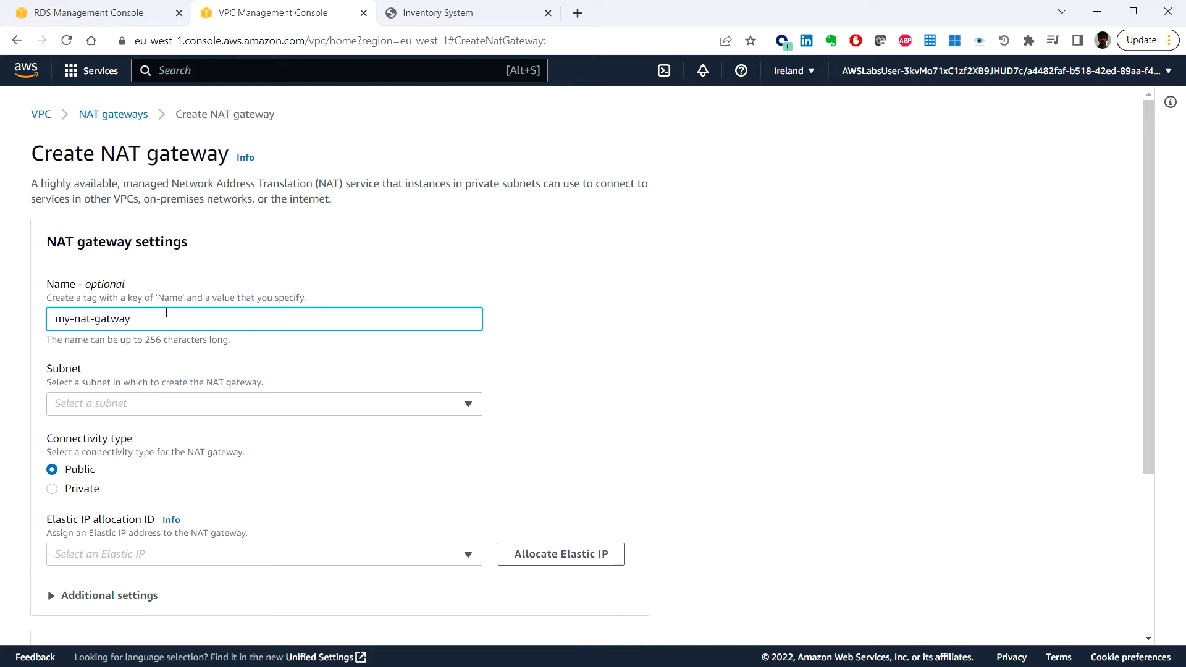
left_click(181, 409)
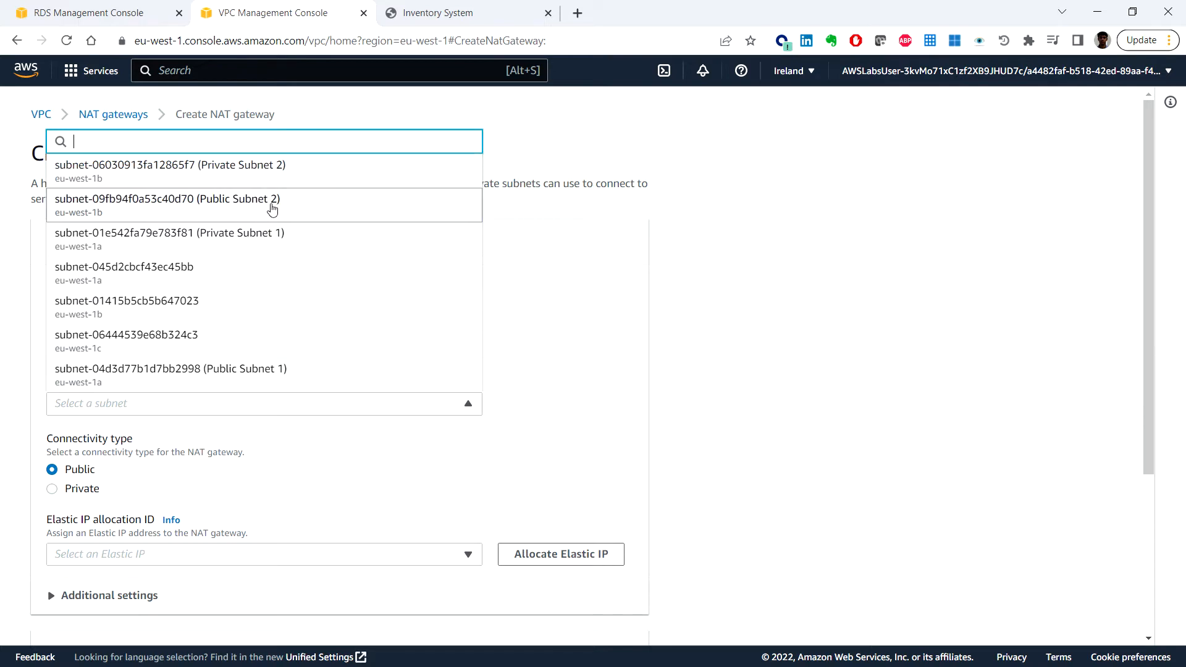
left_click(272, 208)
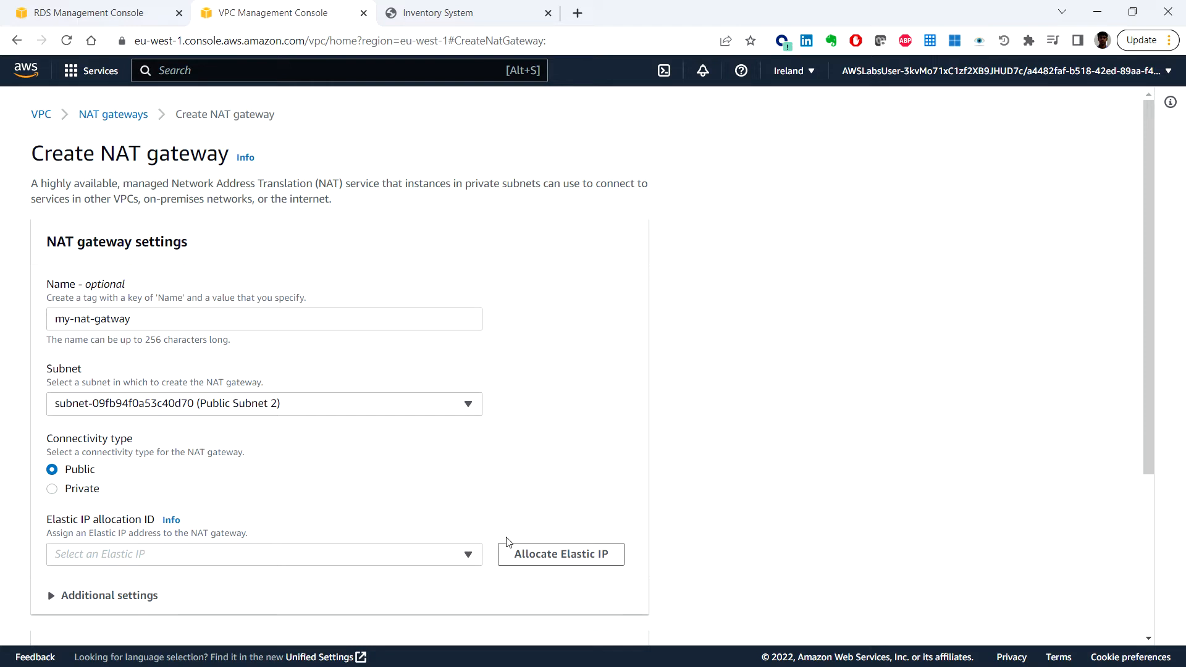
Allocate a new Elastic IP to the NAT gateway and create the gateway.
scroll(586, 457, "down", 4)
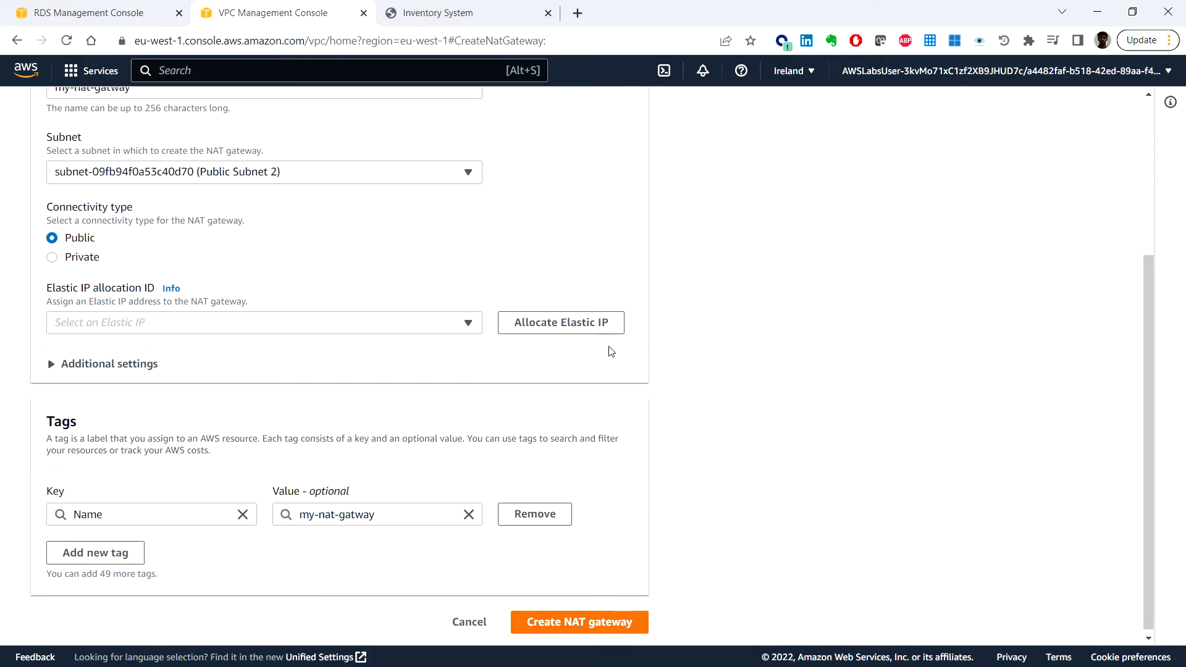
left_click(576, 332)
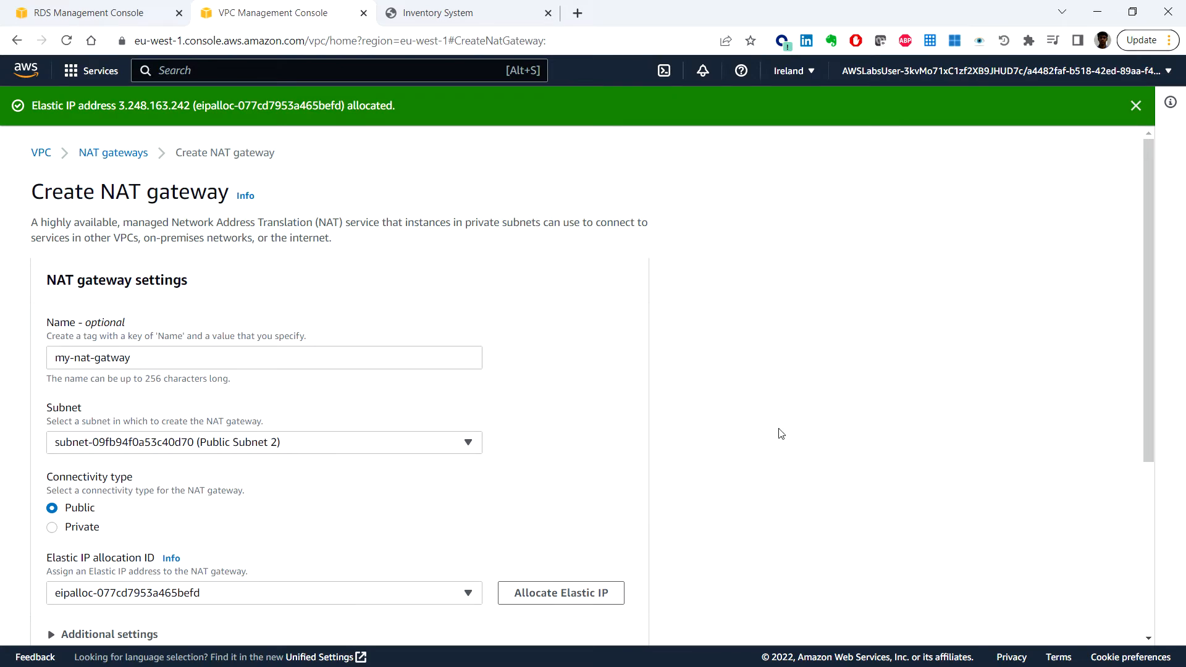
scroll(773, 451, "down", 4)
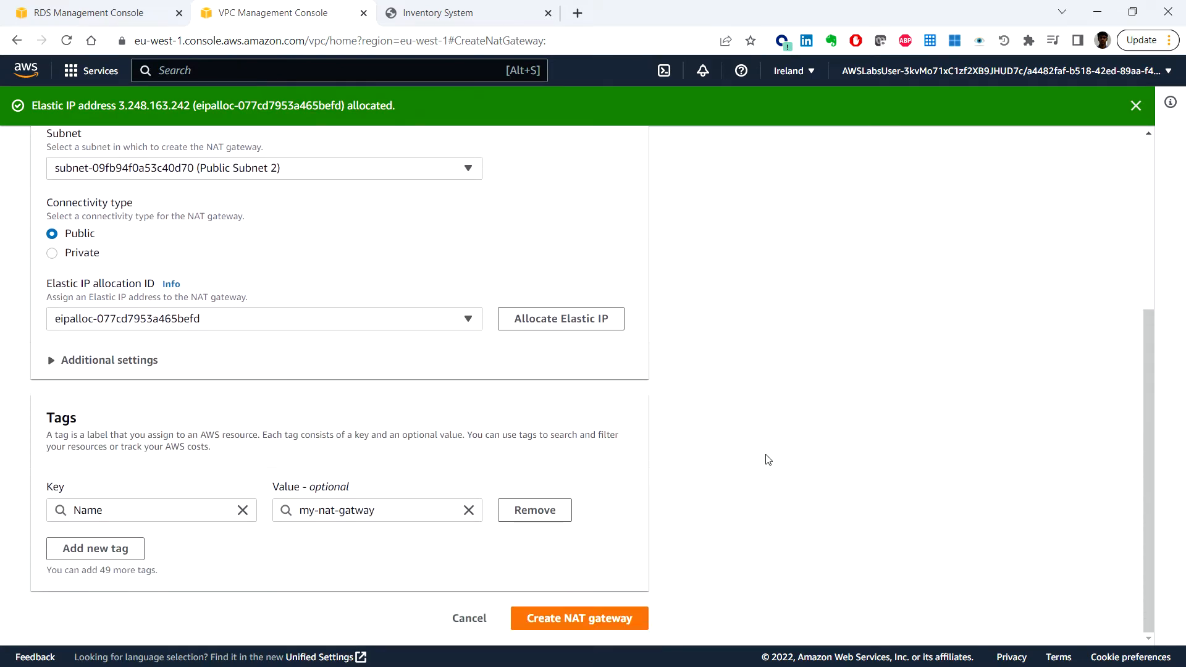
left_click(602, 618)
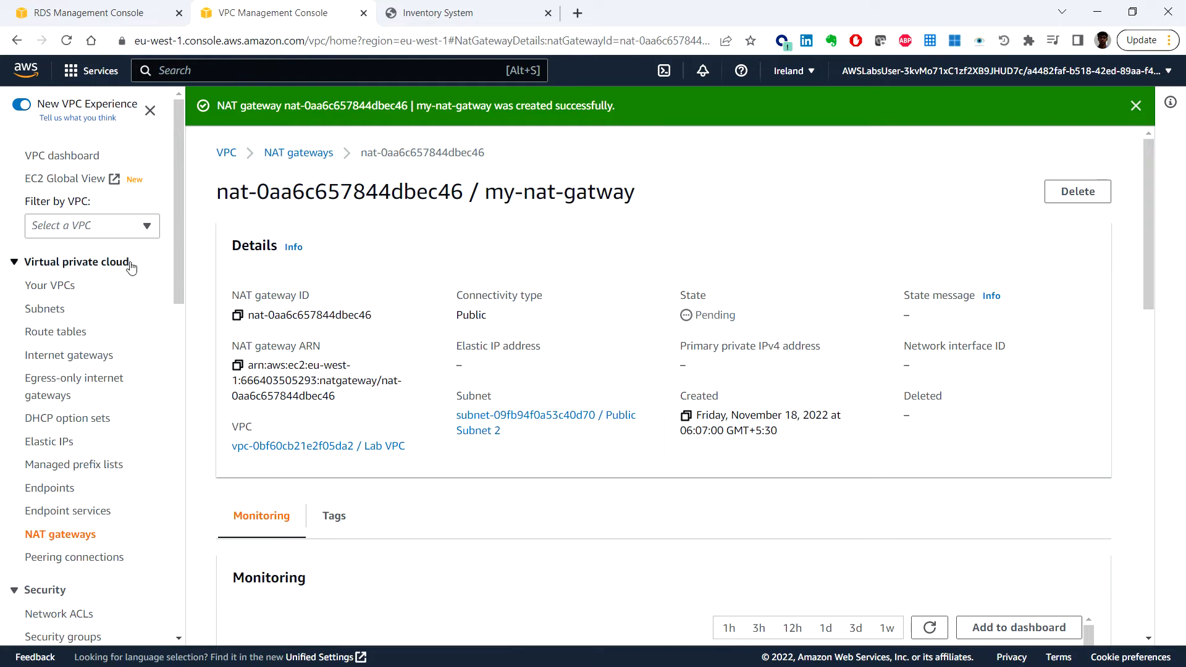
Start a new route table in the VPC console and name it Private Route Table 2.
left_click(55, 332)
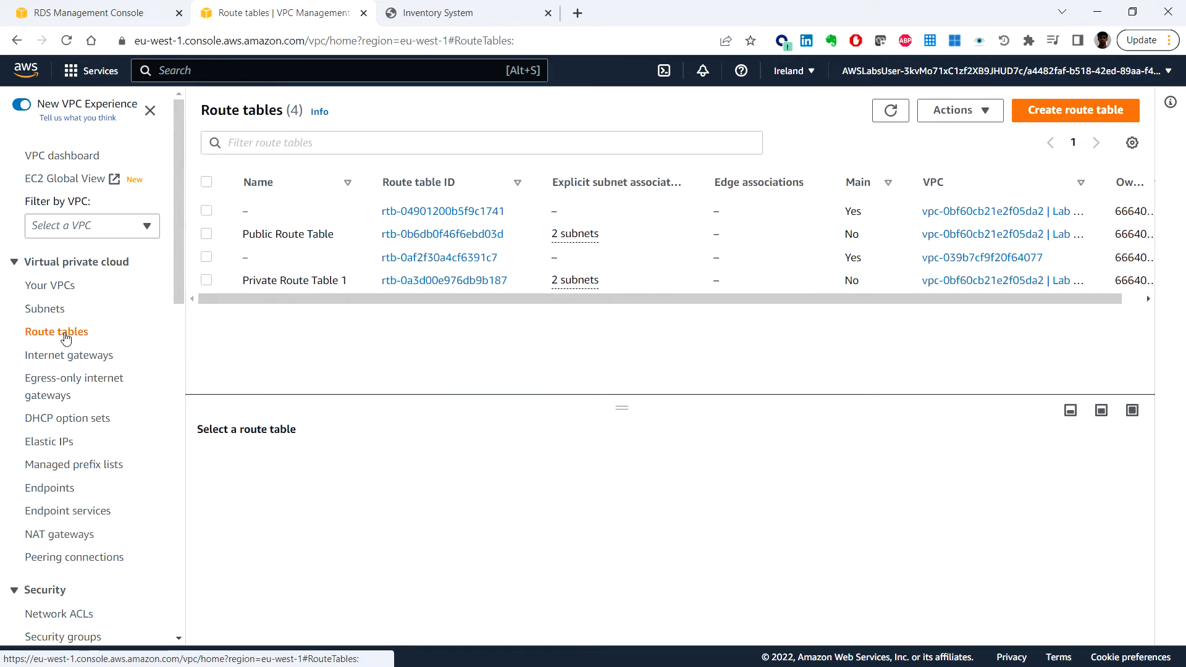
left_click(1066, 116)
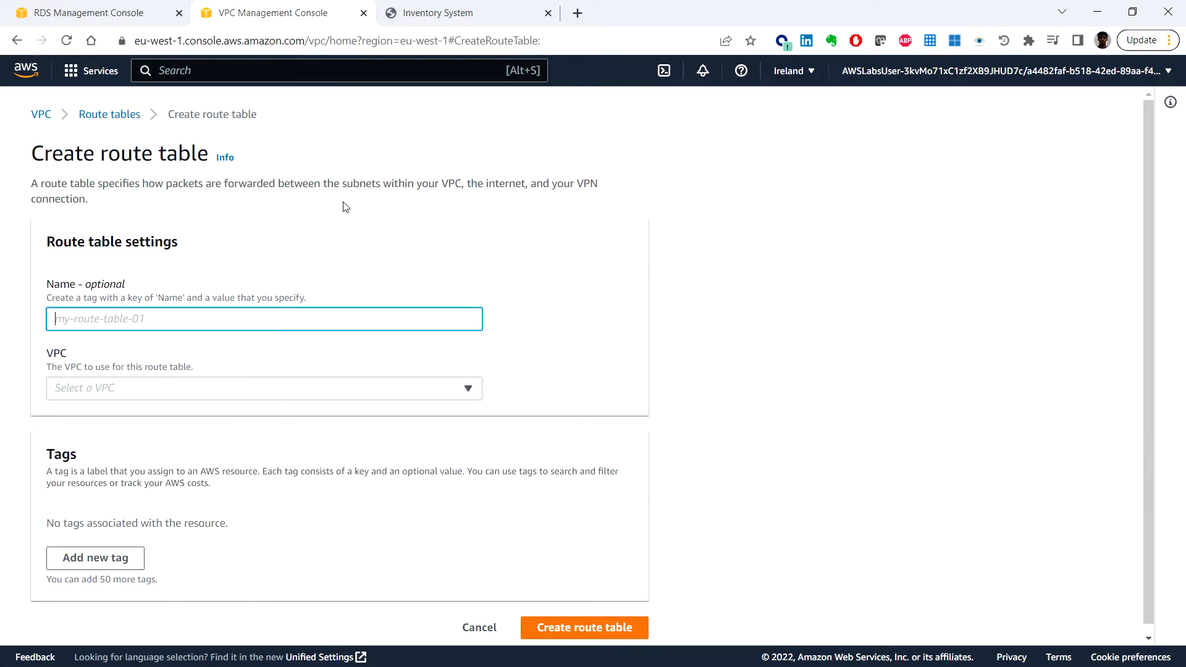
left_click(151, 317)
type("private")
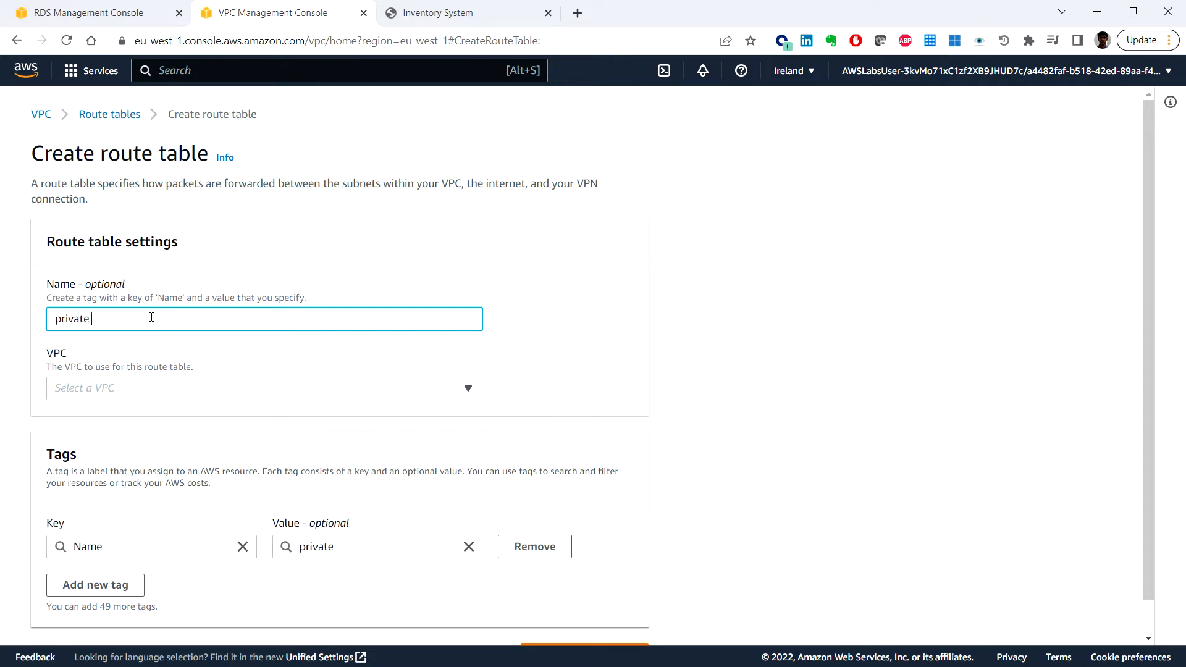
key("ctrl+a")
key("BackSpace")
type("Private Route Table 2")
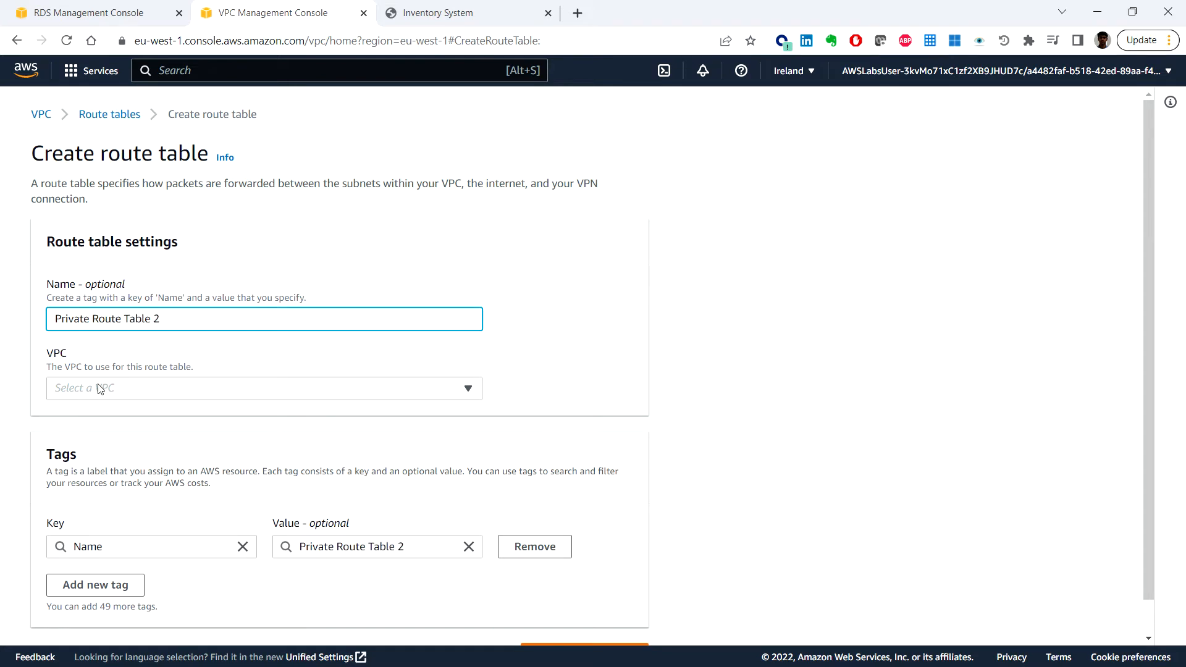
Assign the route table to Lab VPC and create it.
left_click(316, 391)
left_click(299, 441)
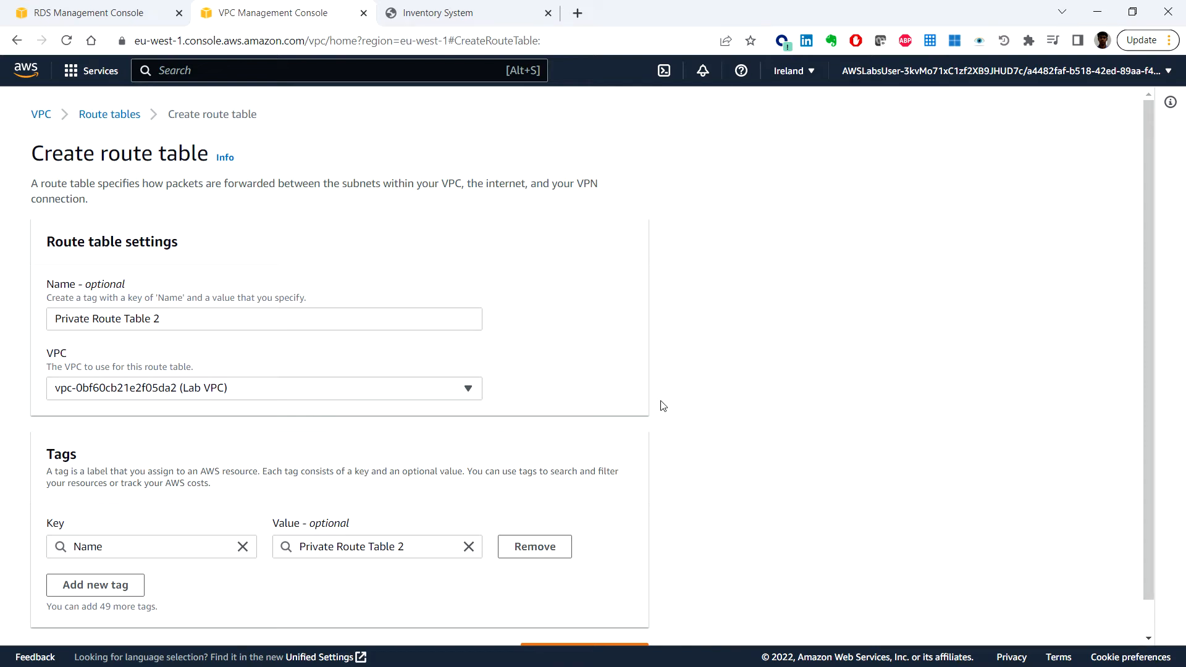
scroll(662, 404, "down", 1)
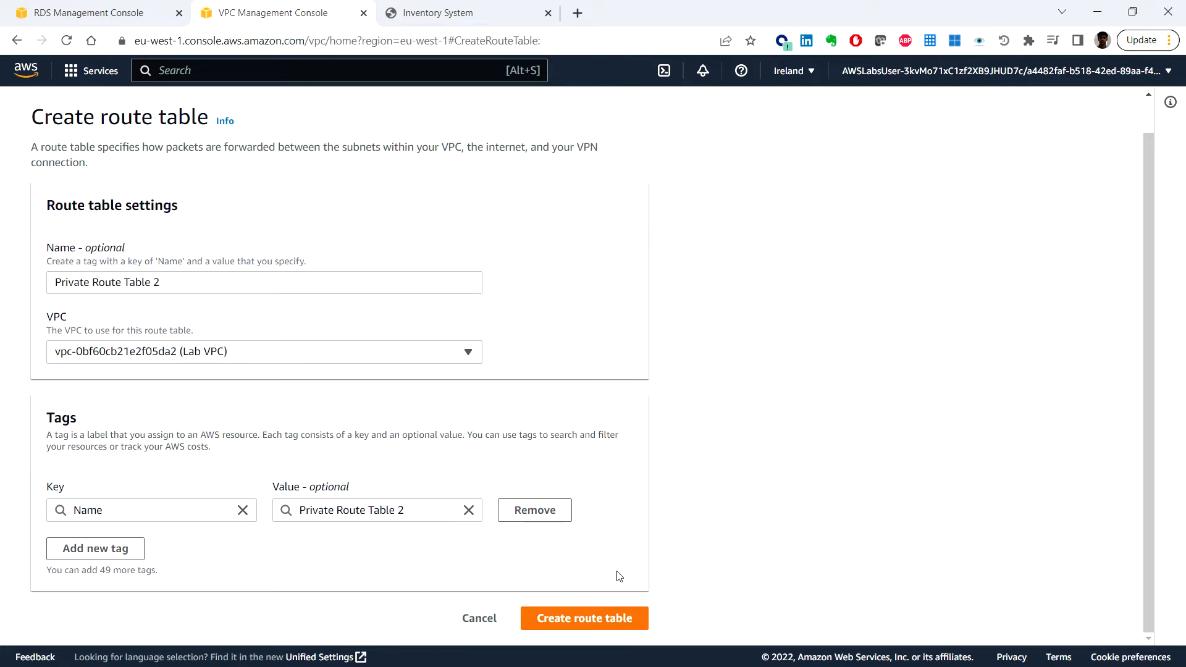
left_click(601, 629)
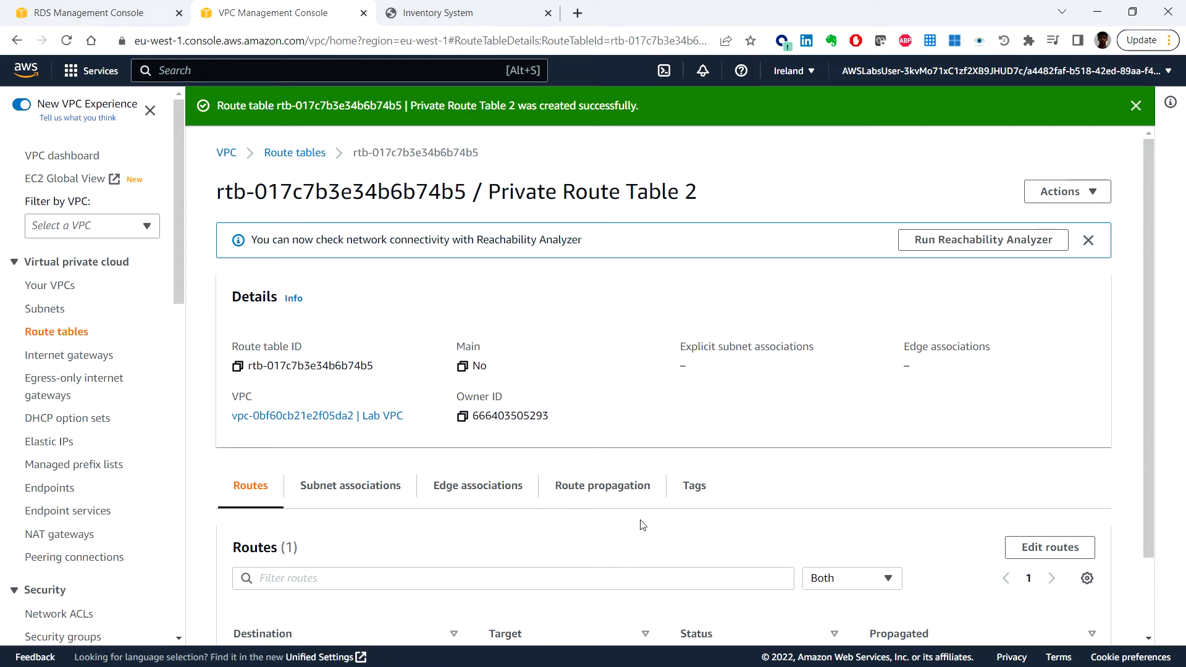
Add a route in Private Route Table 2 from 0.0.0.0/0 to NAT gateway nat-0aa6c657844dbec46 and save the routes.
scroll(641, 522, "down", 2)
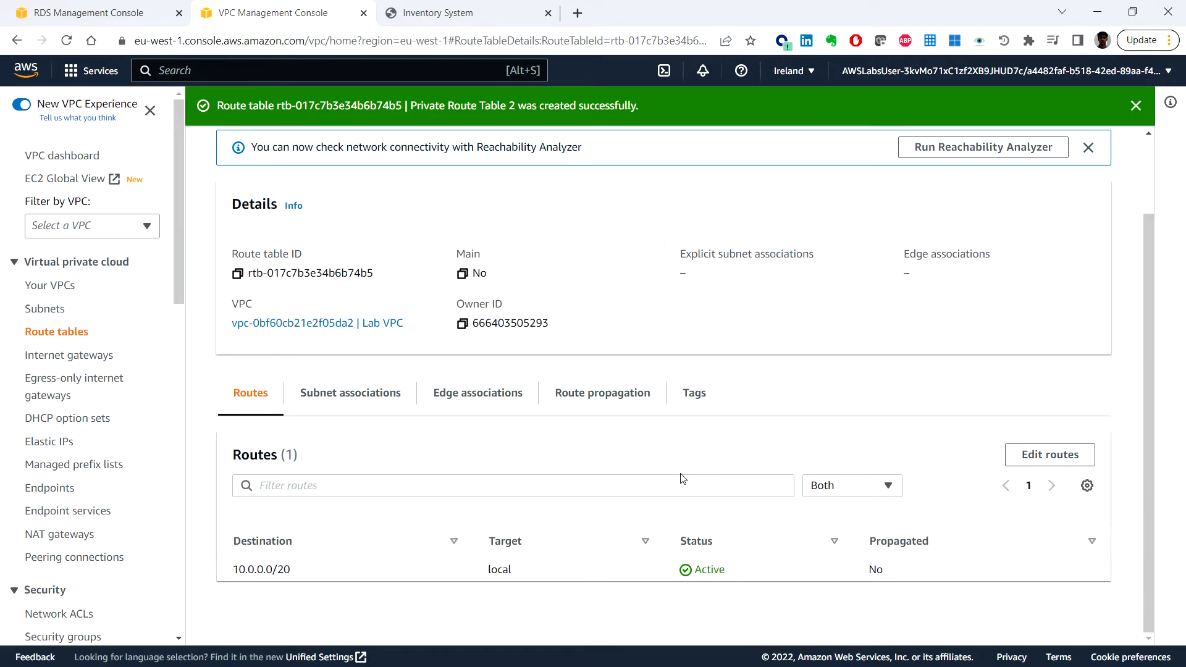
scroll(682, 479, "up", 2)
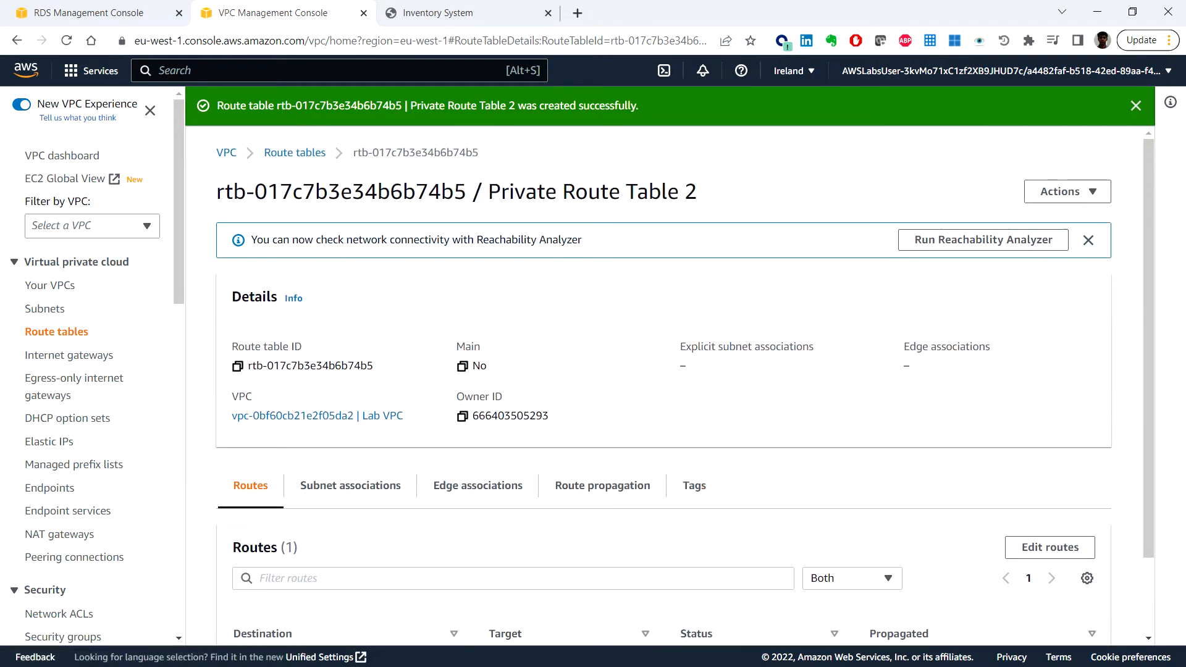
scroll(664, 370, "down", 2)
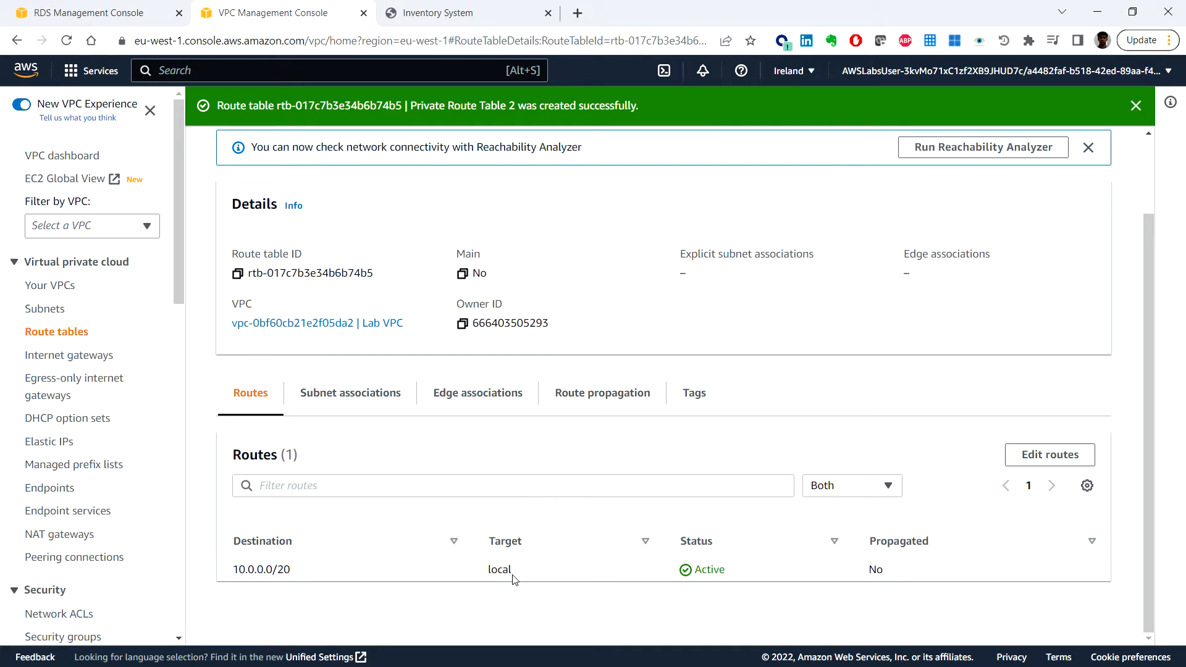
left_click(1049, 455)
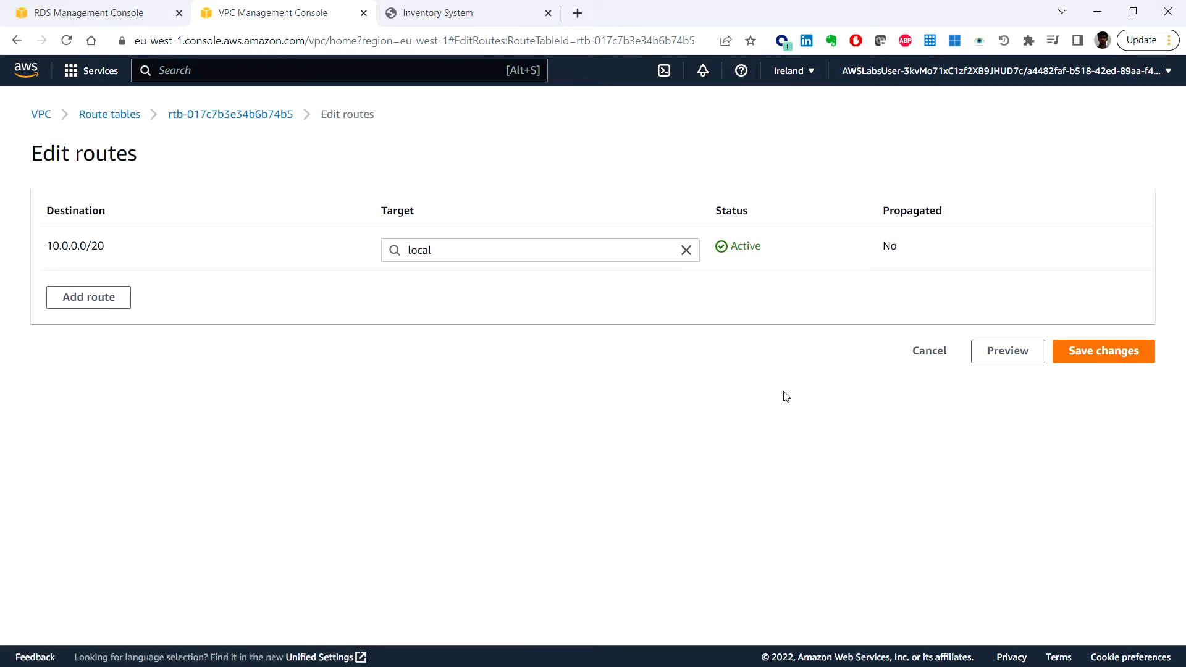
left_click(103, 307)
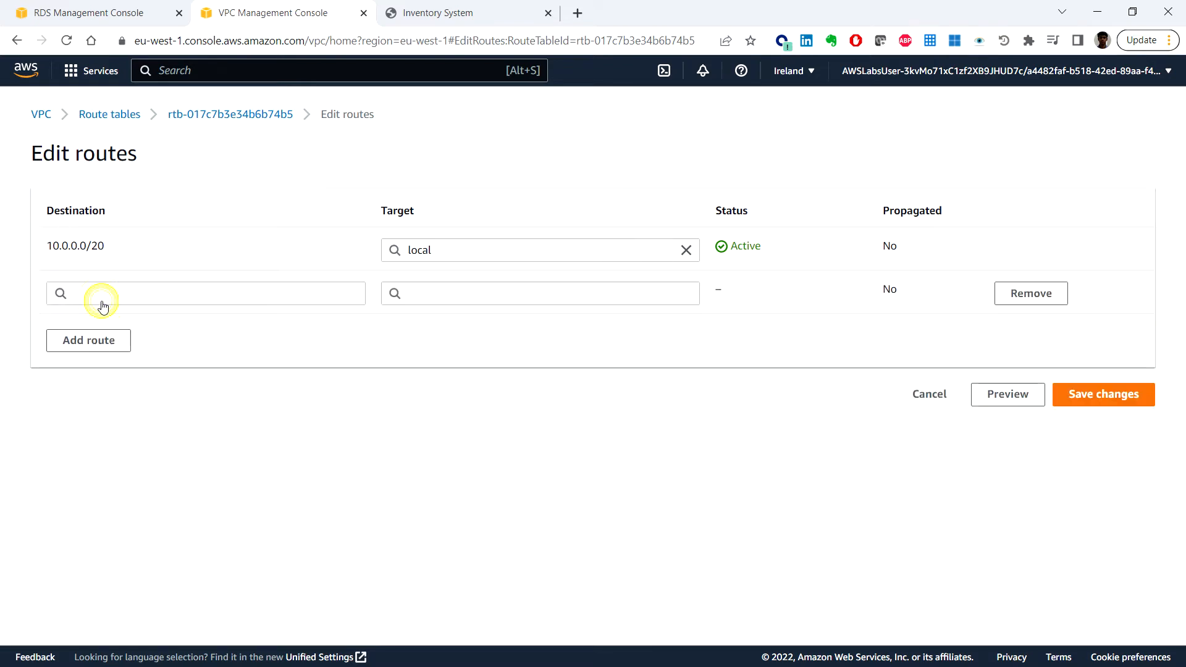
left_click(144, 295)
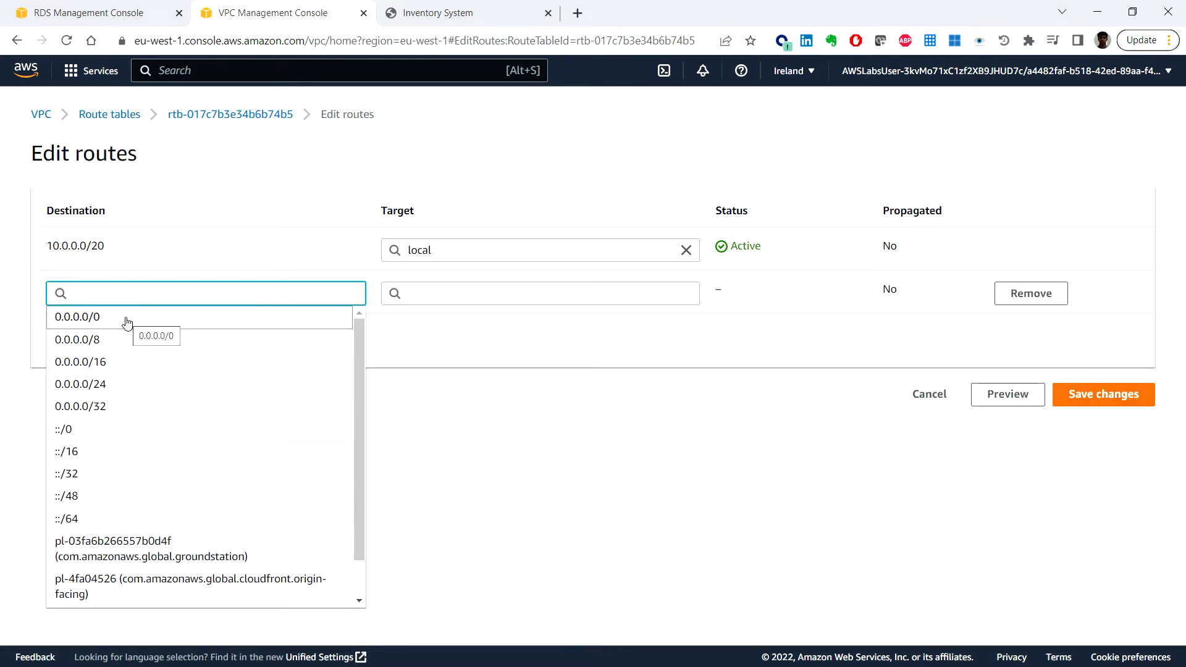
left_click(128, 322)
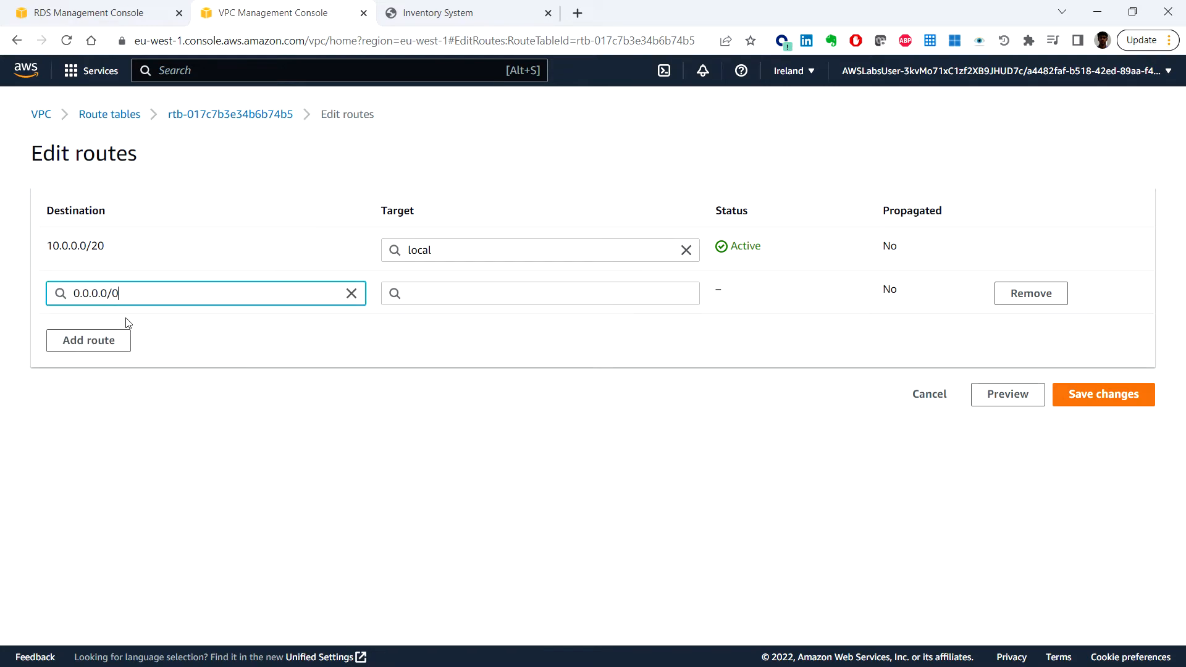
left_click(459, 293)
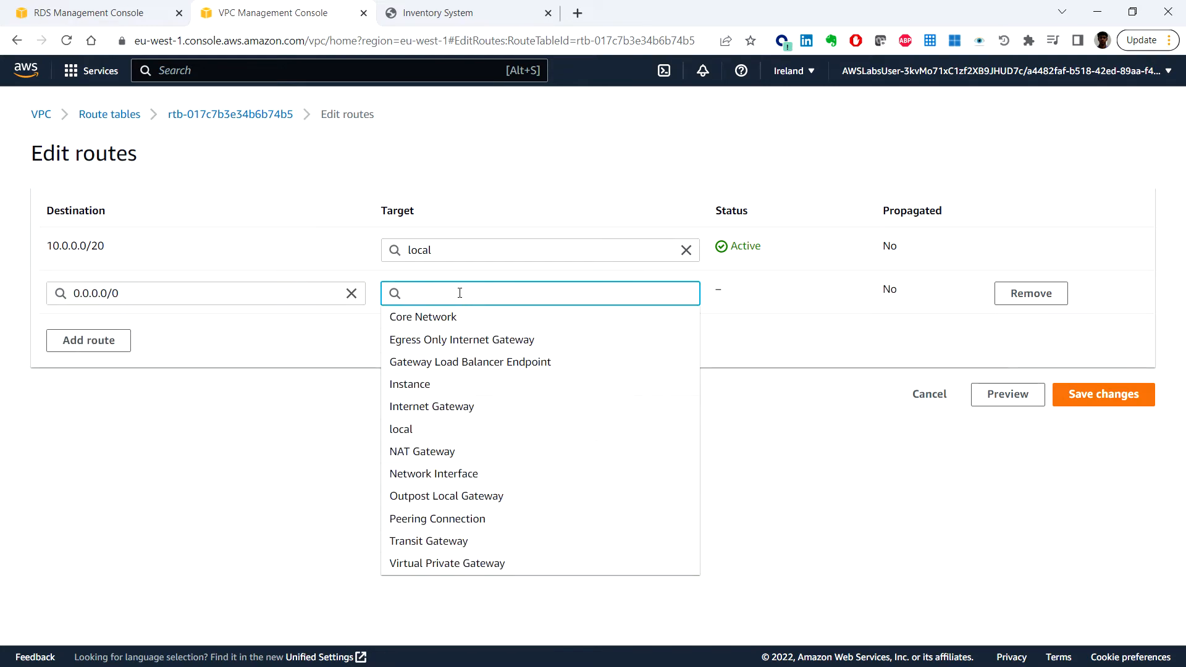
left_click(459, 453)
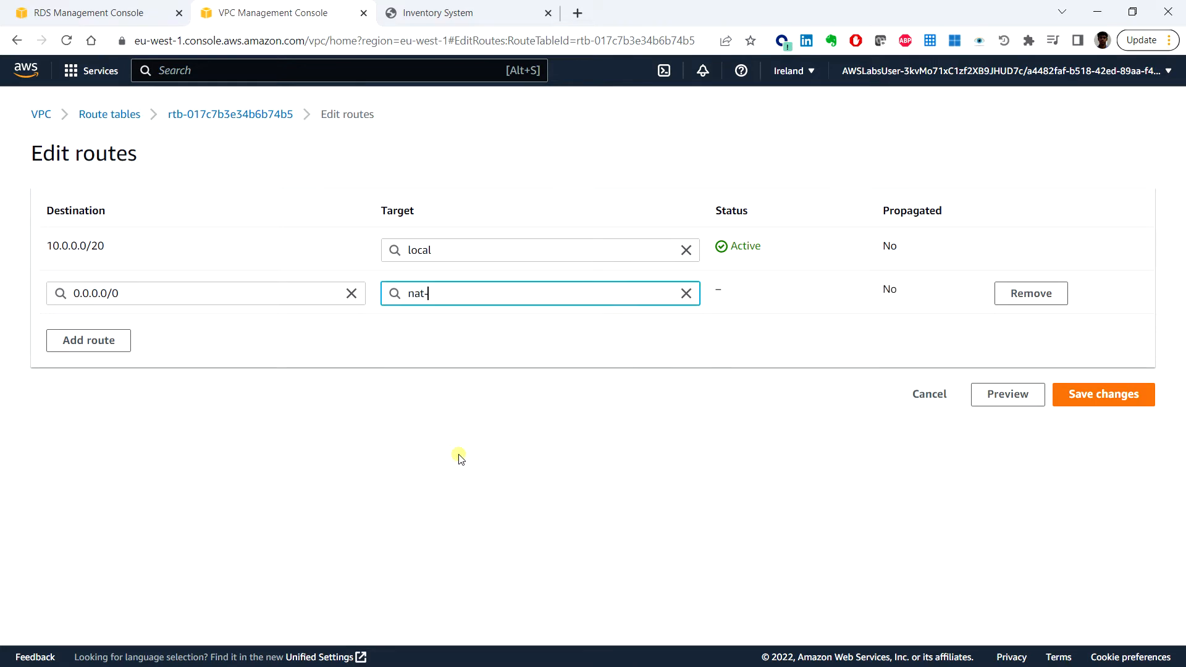
left_click(597, 342)
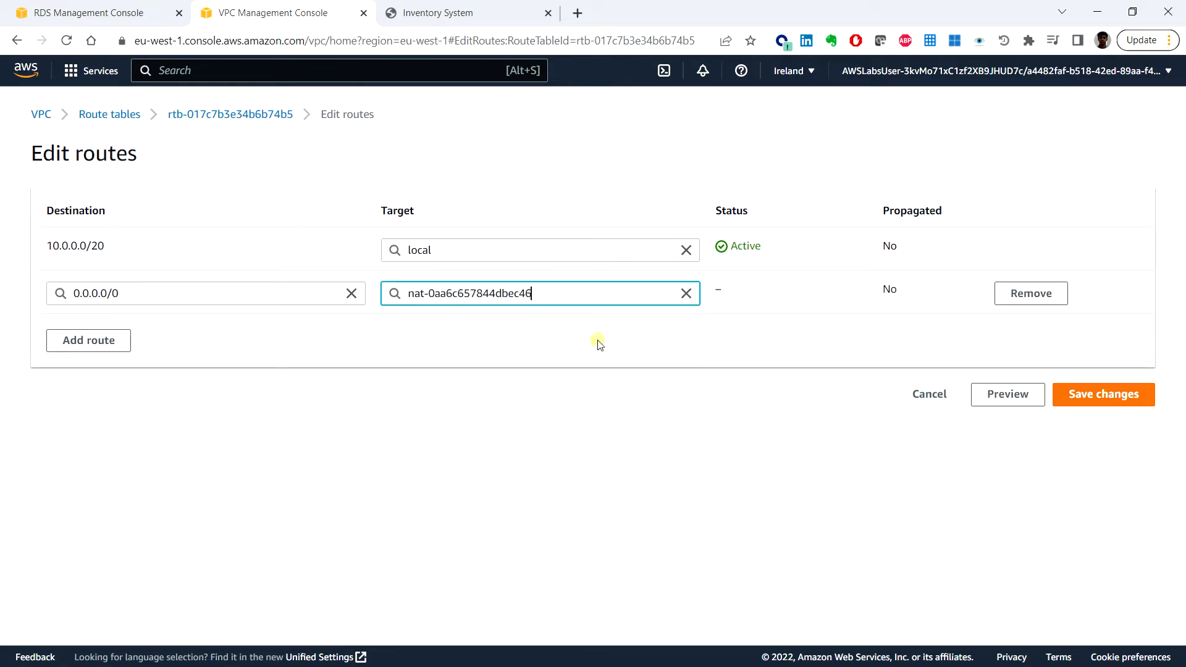
left_click(1112, 405)
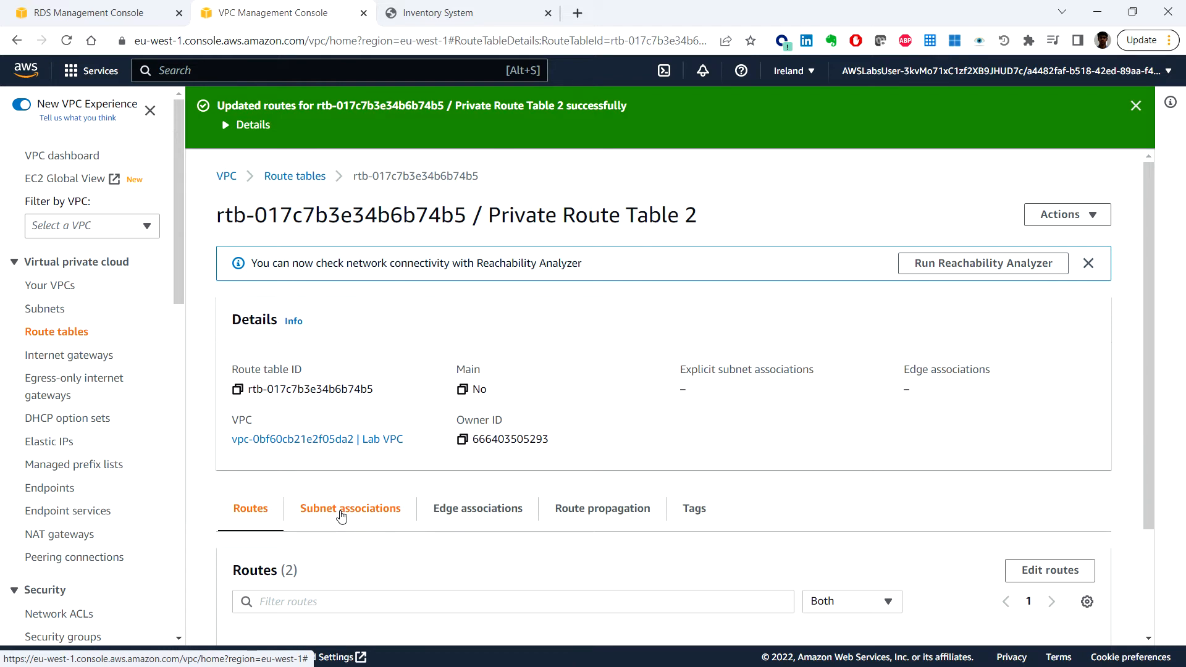
Associate Private Subnet 2 with Private Route Table 2 and save the subnet association.
left_click(341, 514)
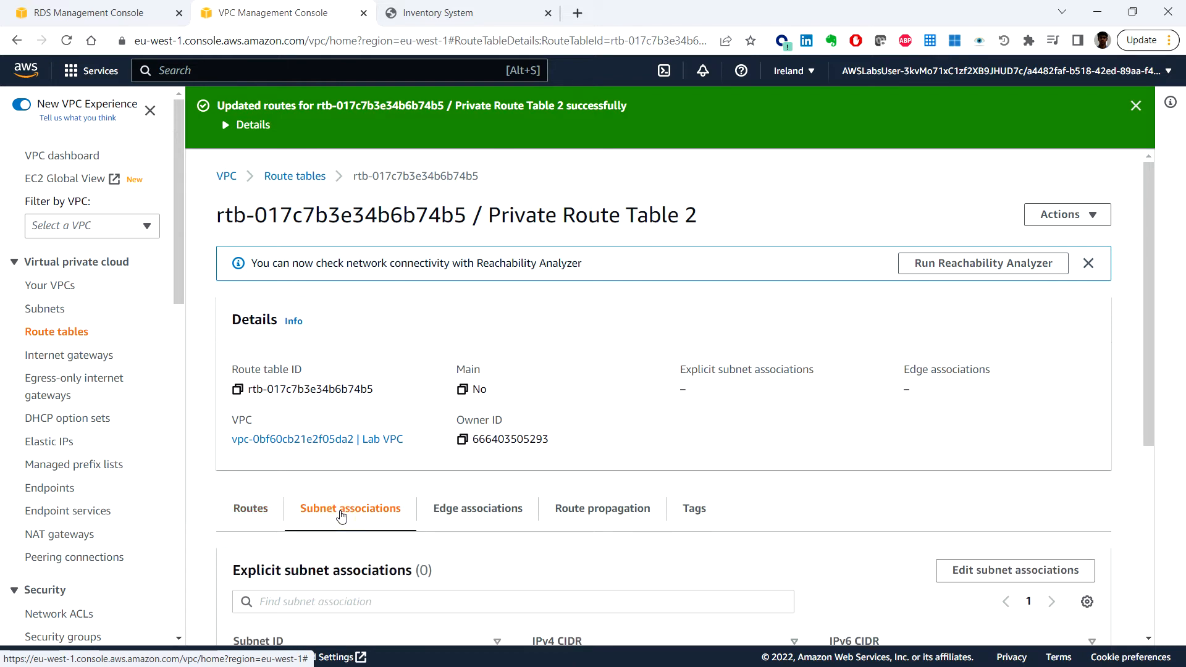
scroll(342, 517, "down", 1)
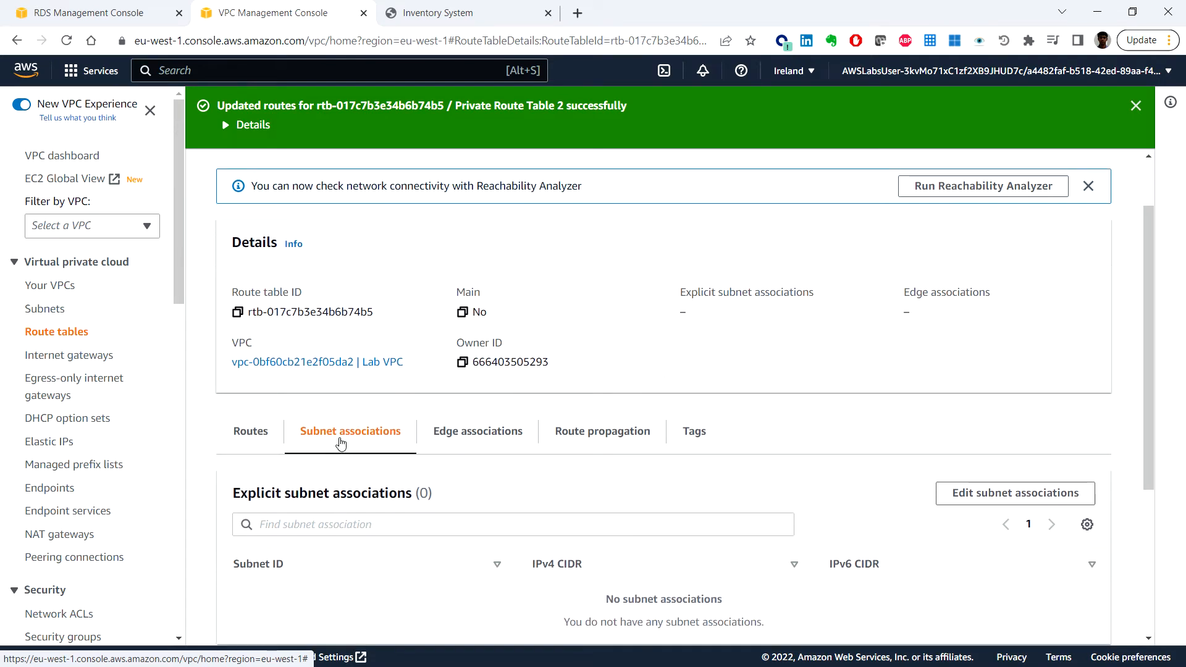
left_click(999, 494)
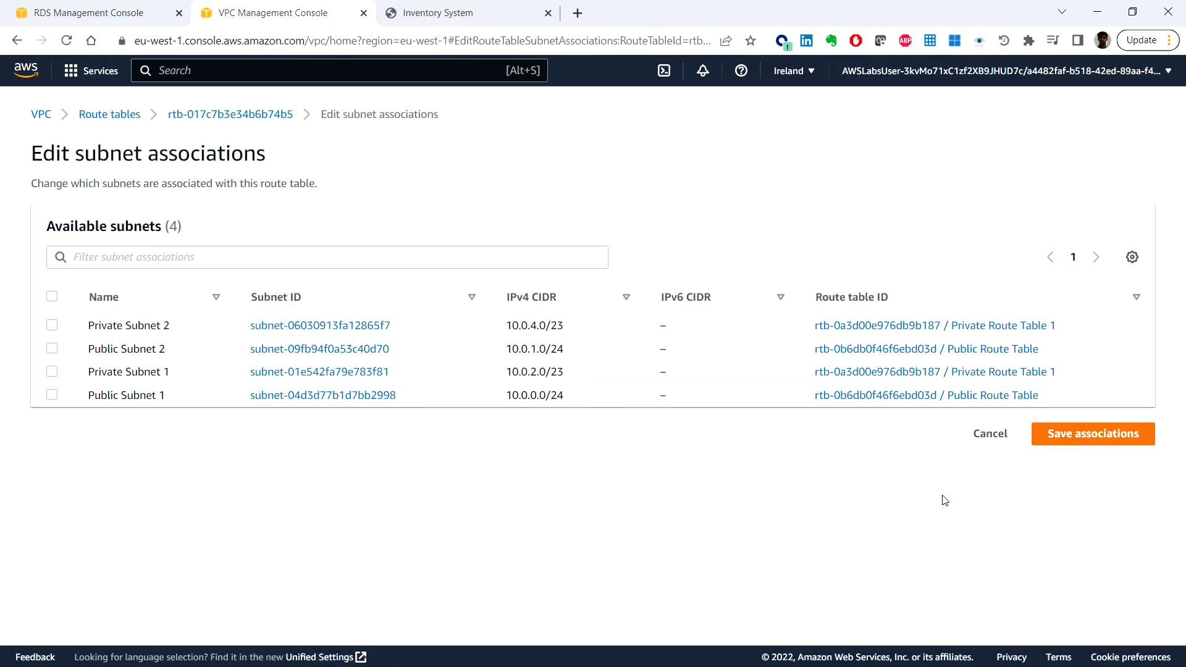
left_click(53, 326)
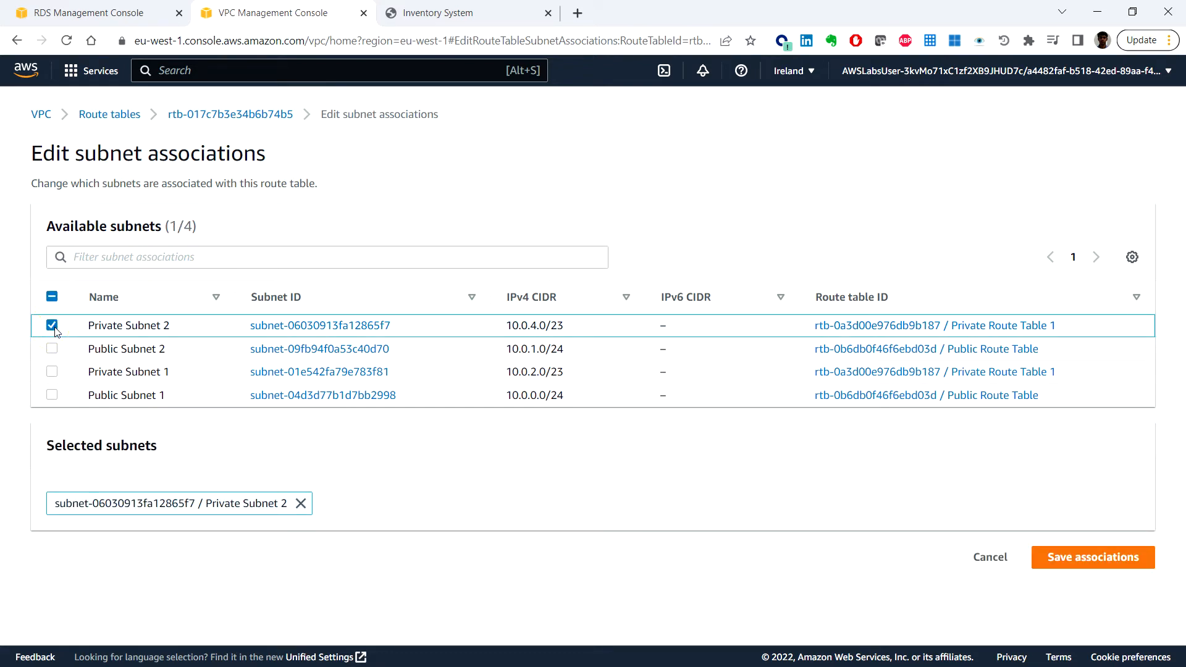
left_click(1111, 558)
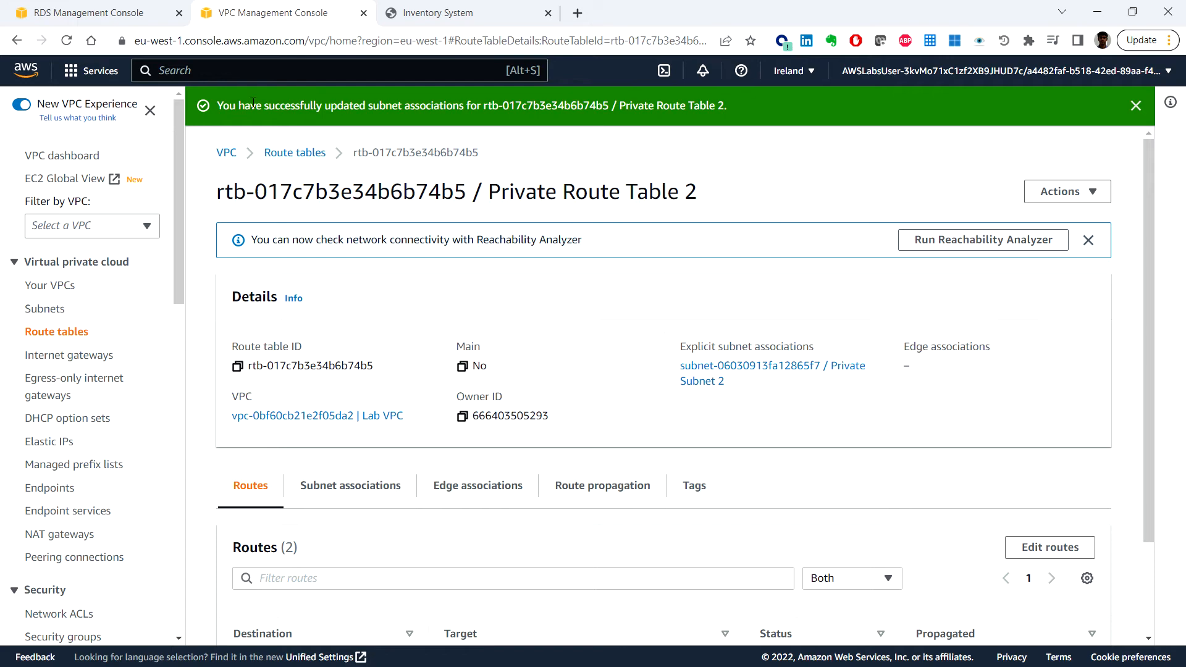
Switch from the VPC console to the RDS console and open its list of databases.
left_click(26, 73)
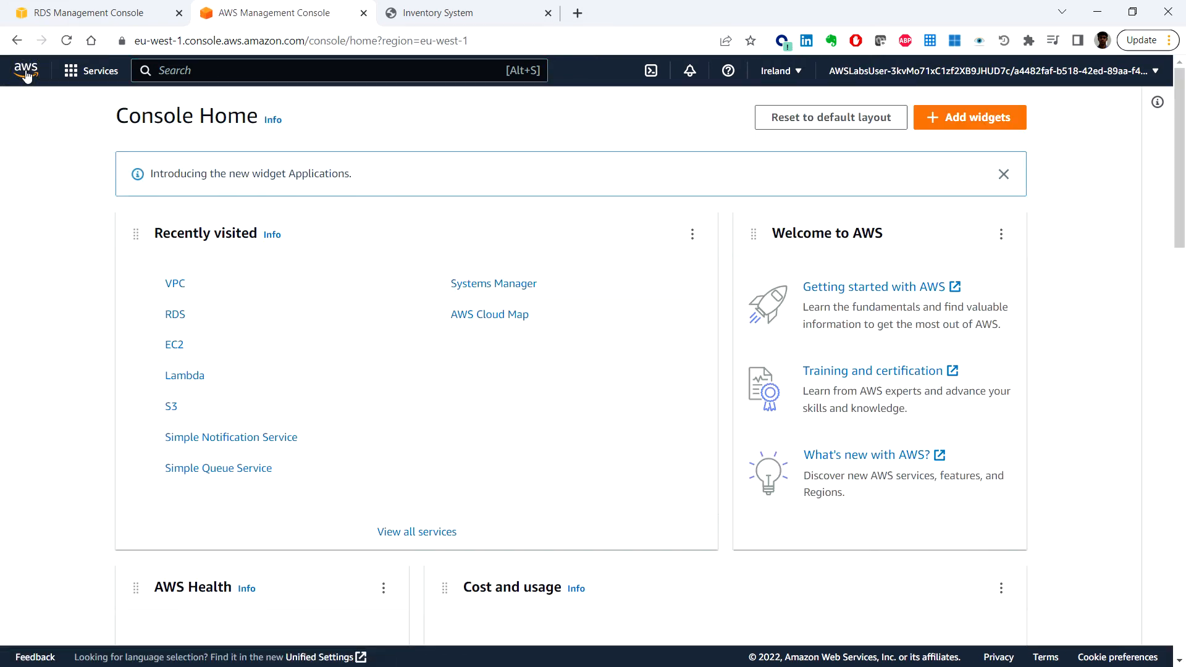
left_click(176, 327)
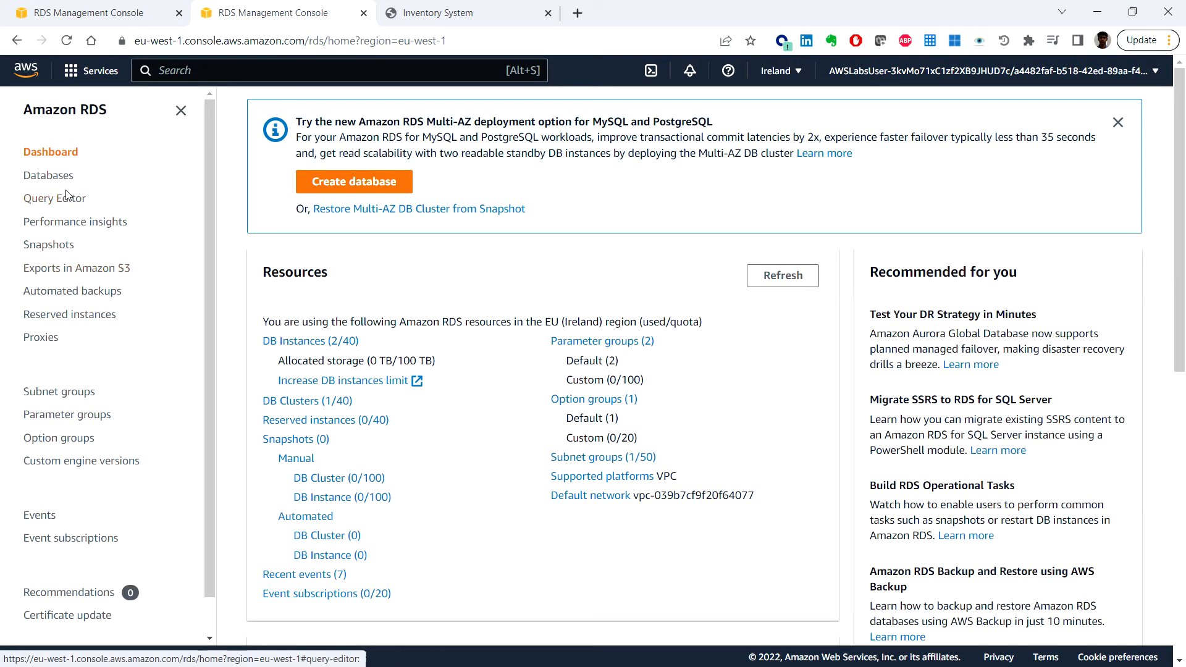
left_click(52, 179)
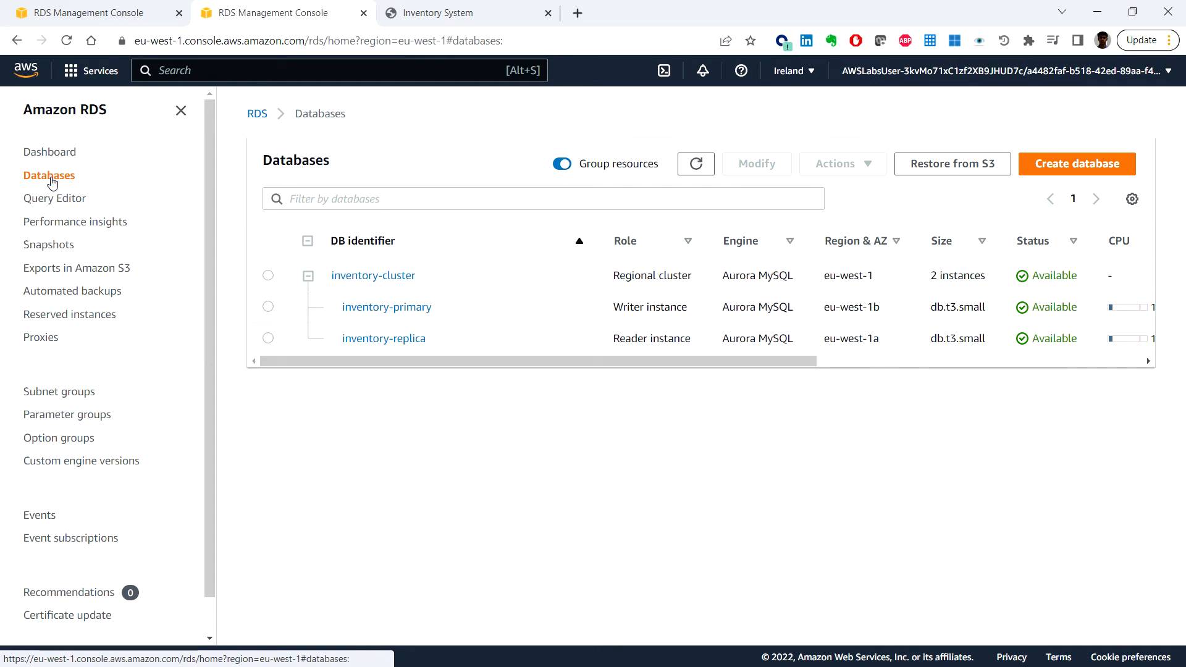
Delete the inventory-primary writer instance of inventory-cluster, confirming the deletion with "delete me".
left_click(268, 307)
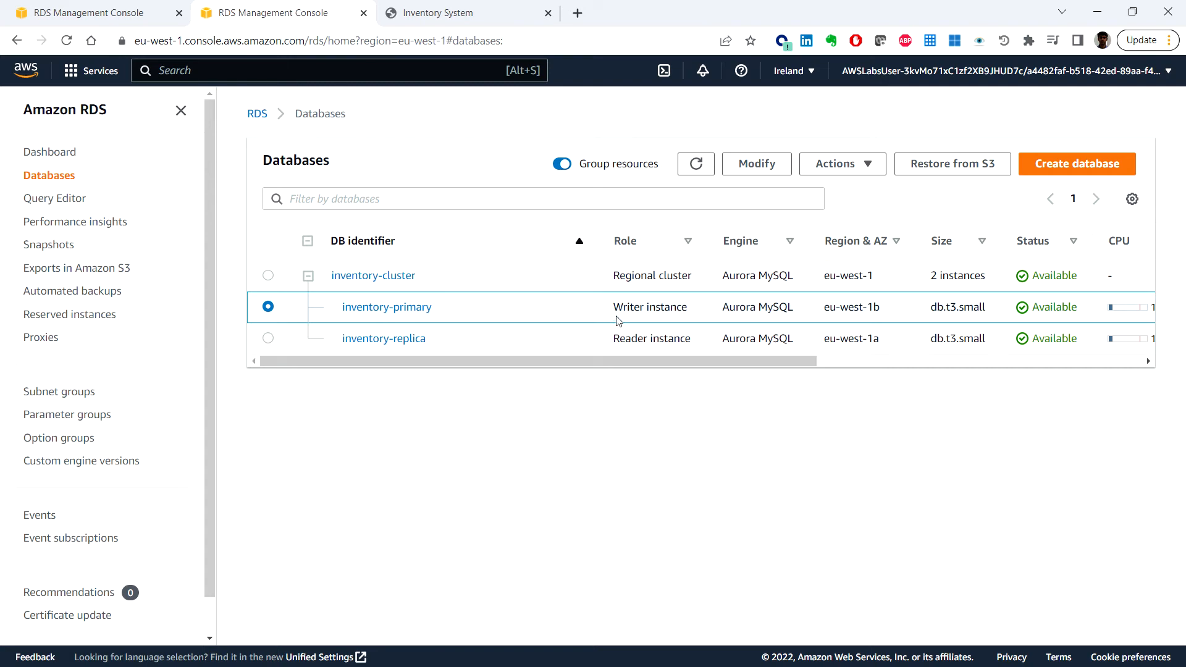
left_click_drag(613, 307, 681, 304)
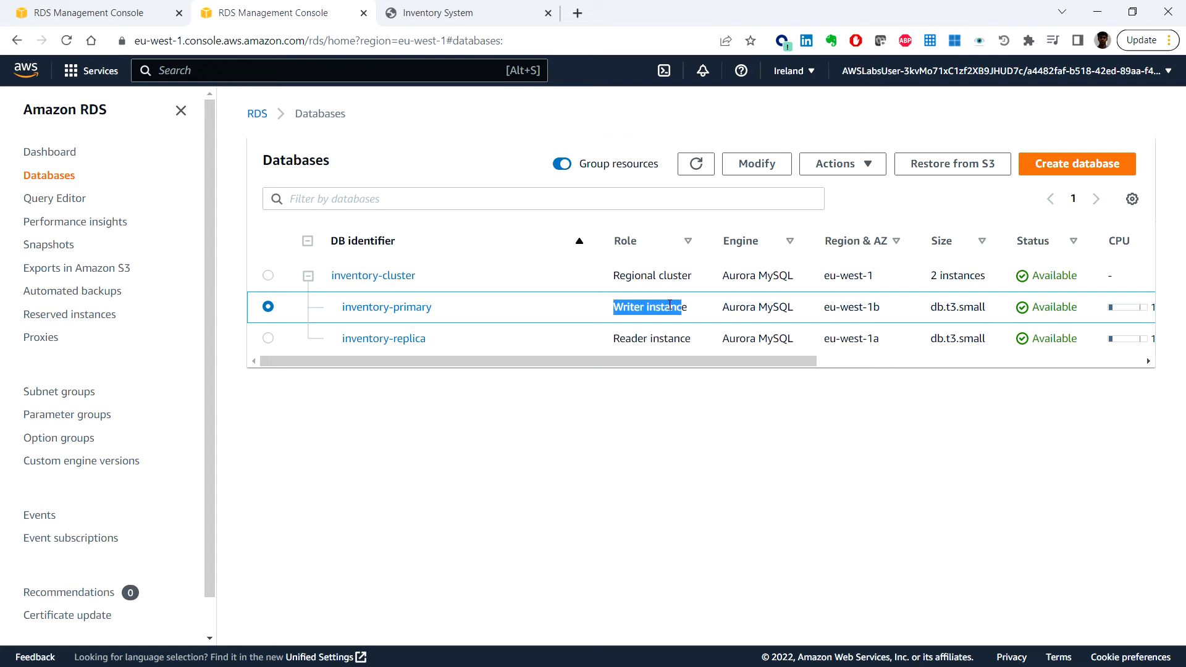
left_click_drag(614, 338, 692, 338)
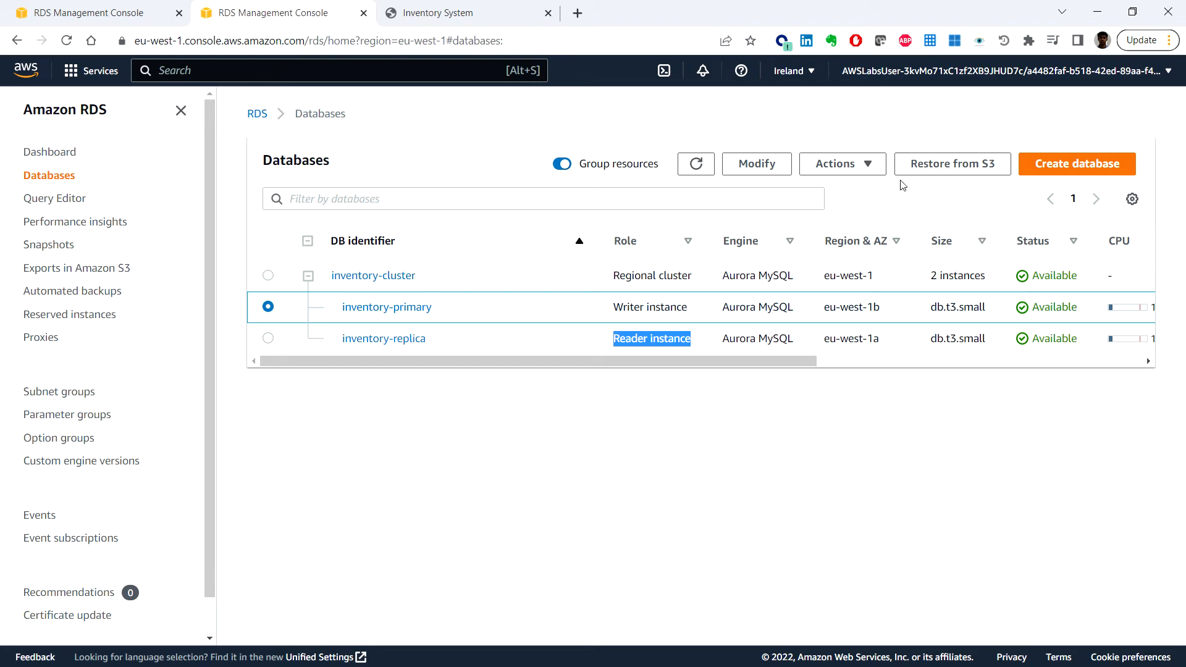
left_click(862, 168)
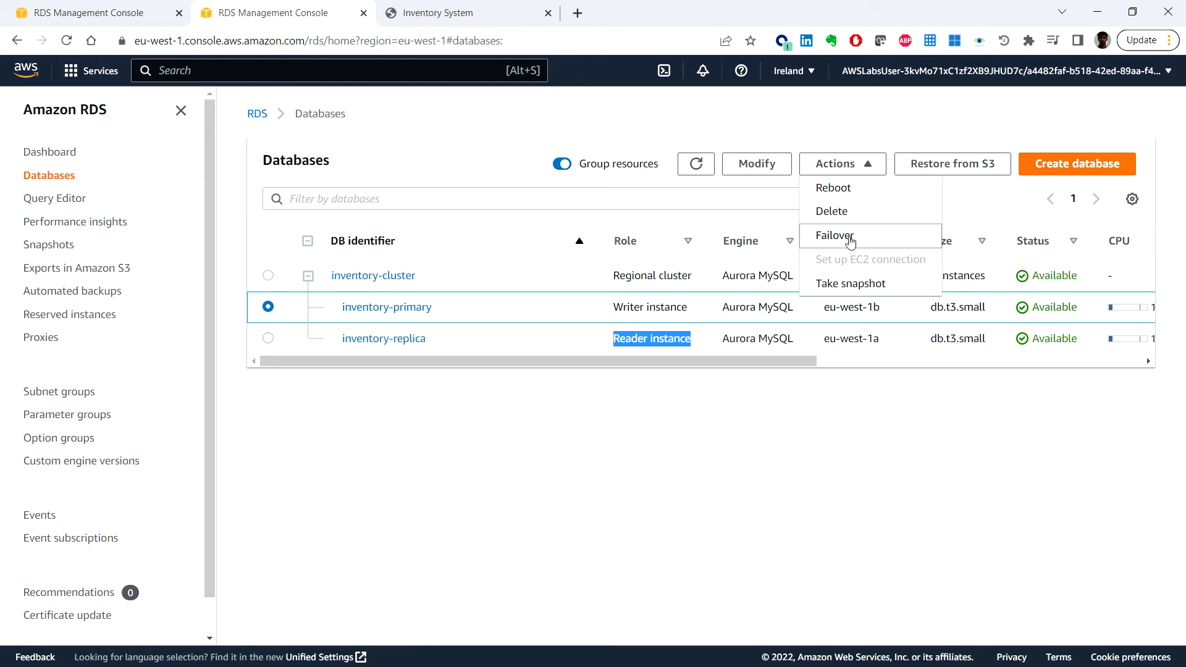
left_click(851, 213)
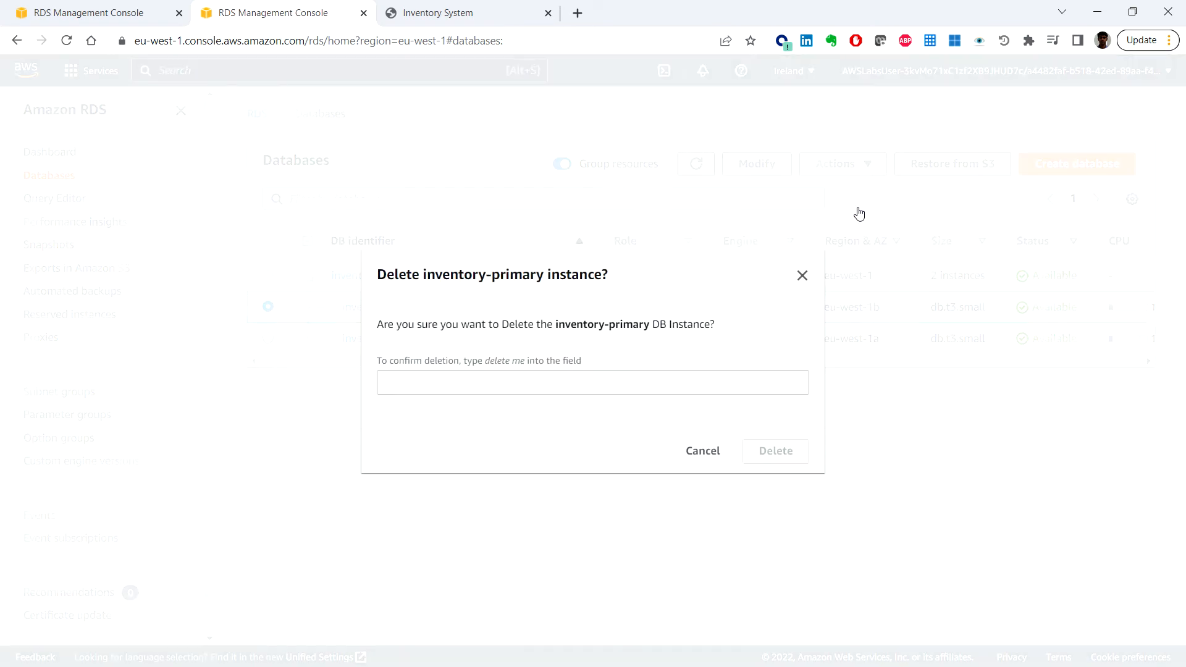
left_click(527, 381)
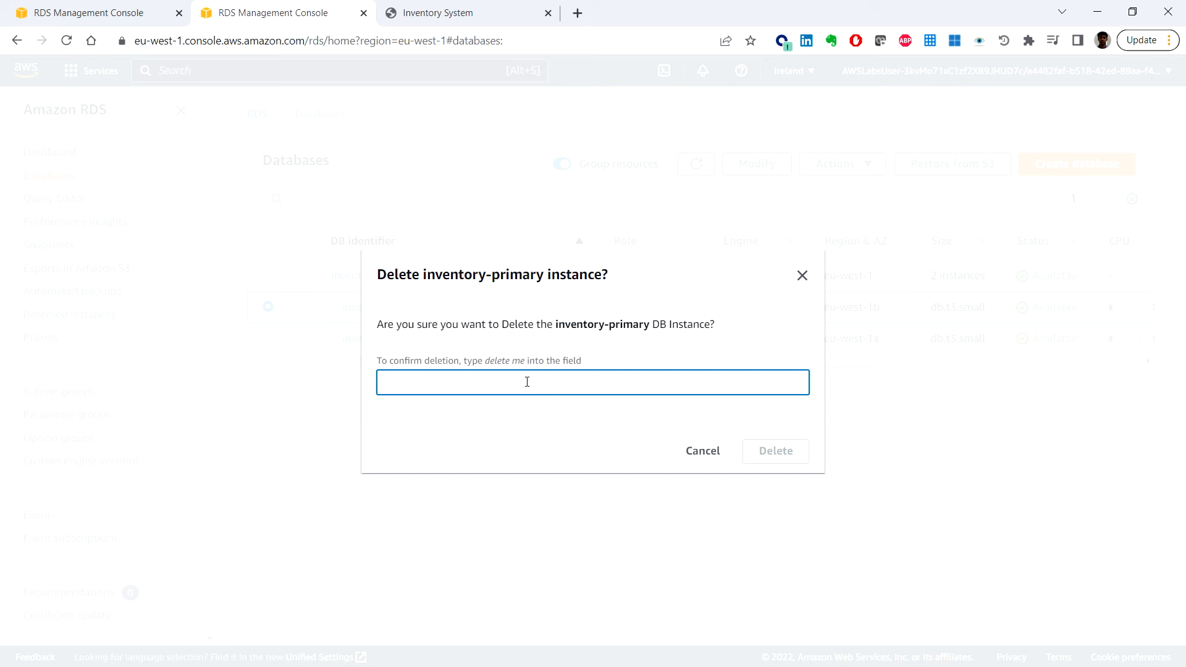
type("delete me")
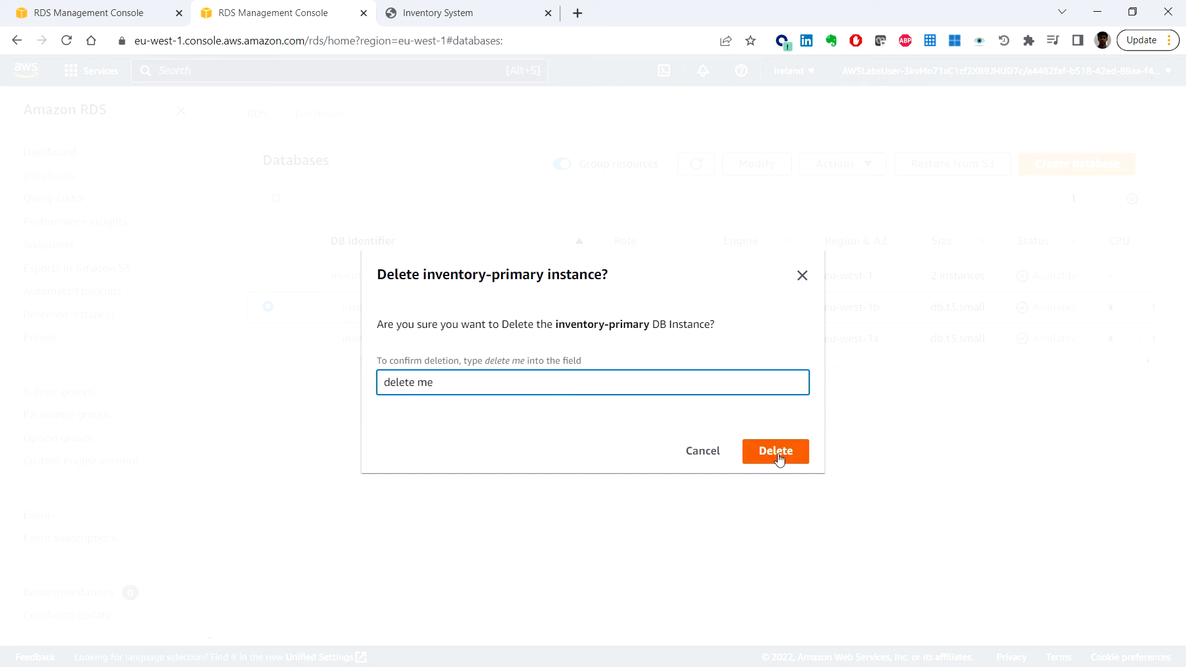
left_click(776, 451)
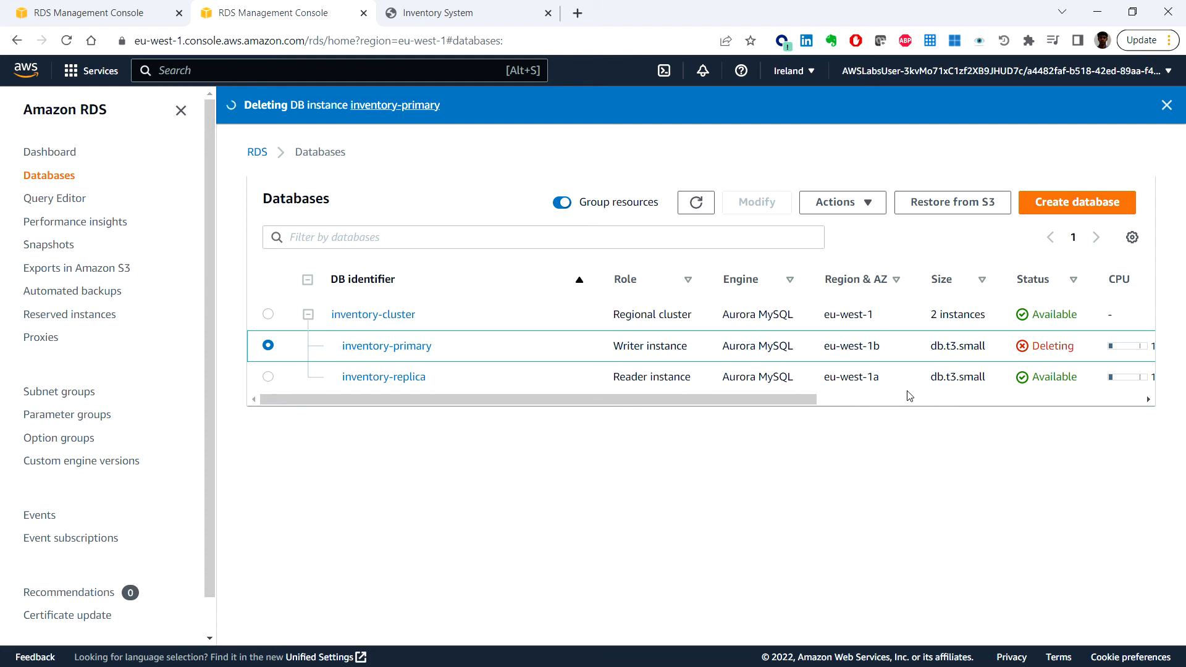
Refresh the database list to check the instance roles, and reload the Inventory System page to test the application during failover.
left_click(697, 205)
left_click(695, 204)
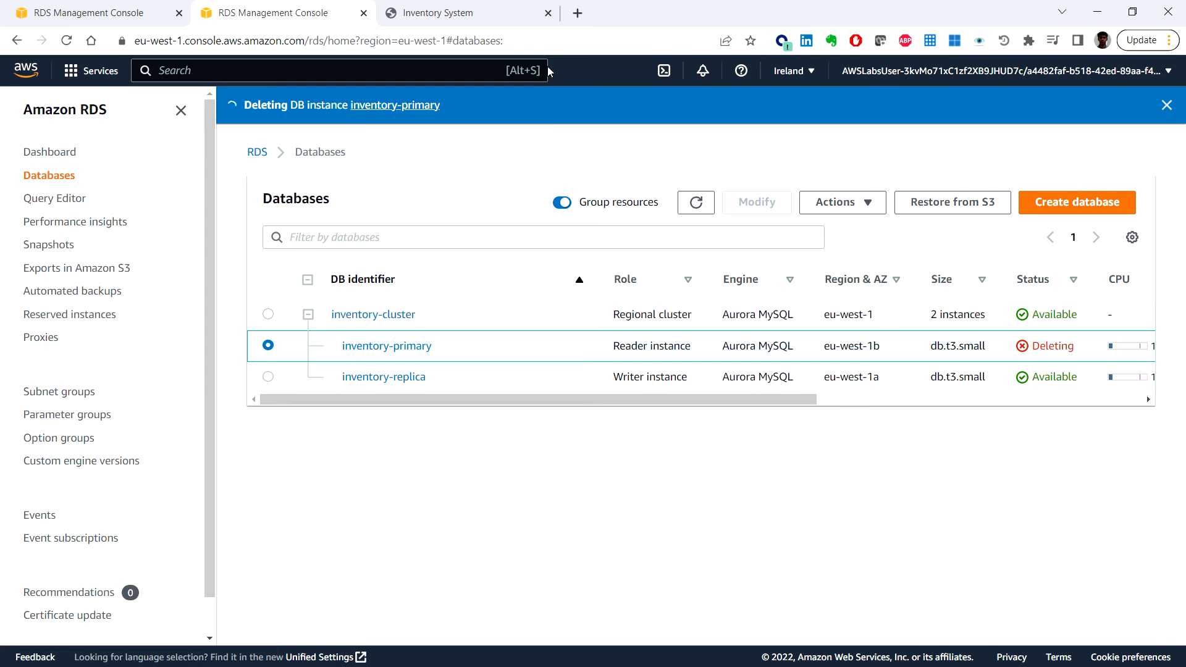
left_click(475, 11)
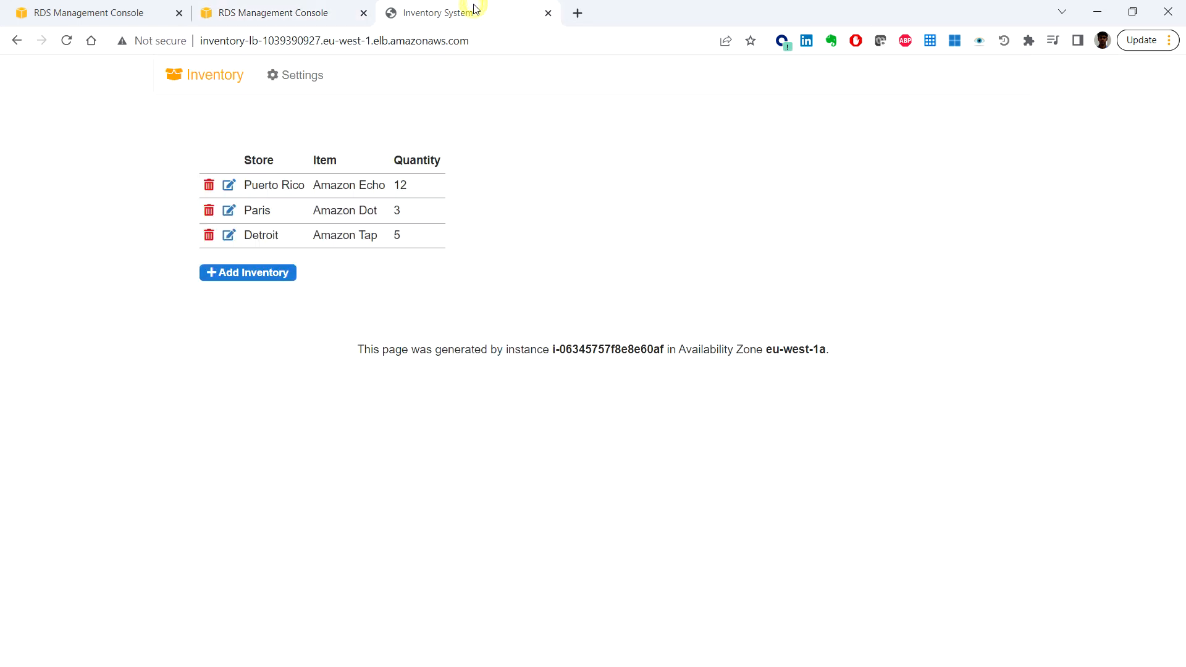
left_click(66, 40)
left_click(66, 40)
left_click(224, 12)
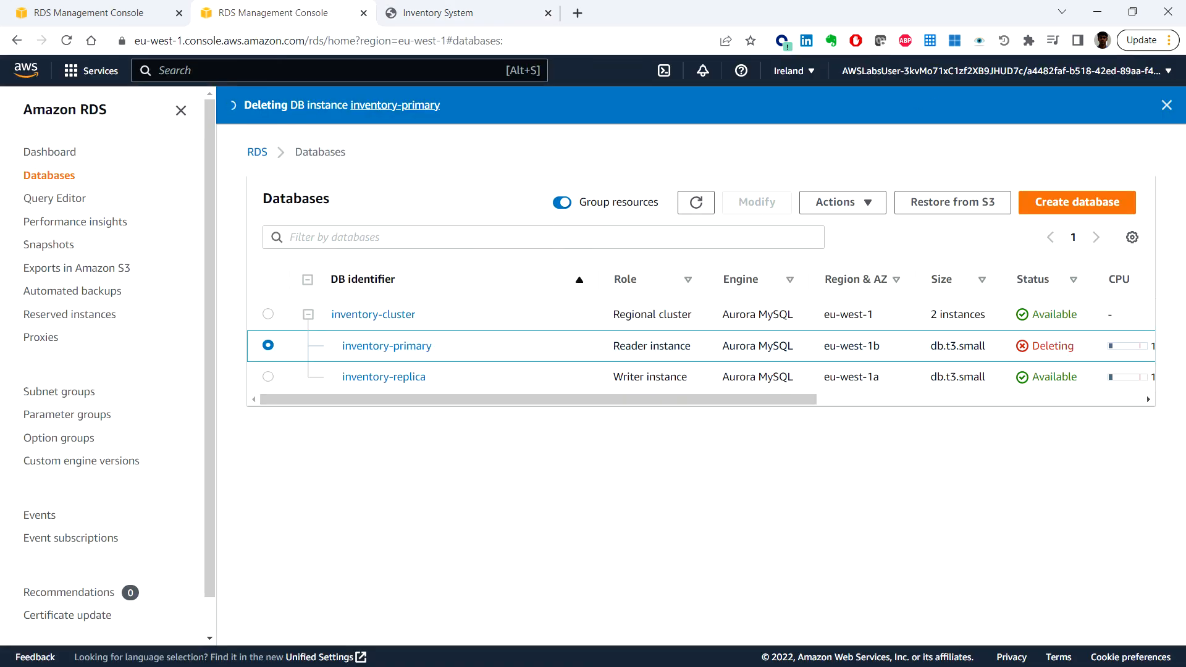